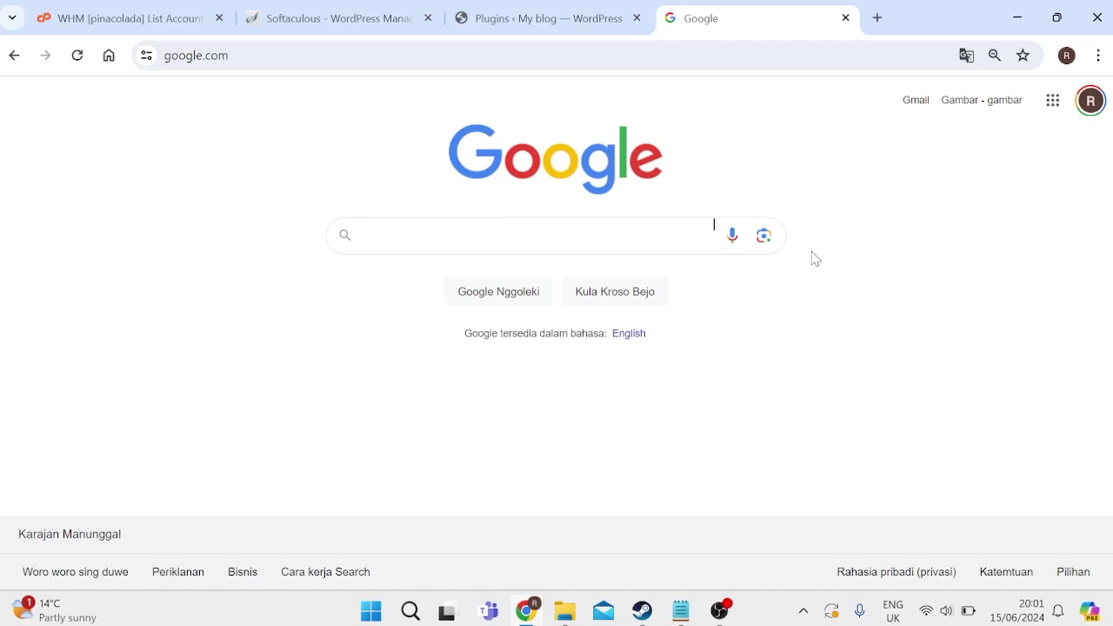
Search Google for site:rolledicecream.co.uk to check whether the site is indexed
{"action": "left_click", "coordinate": [607, 226]}
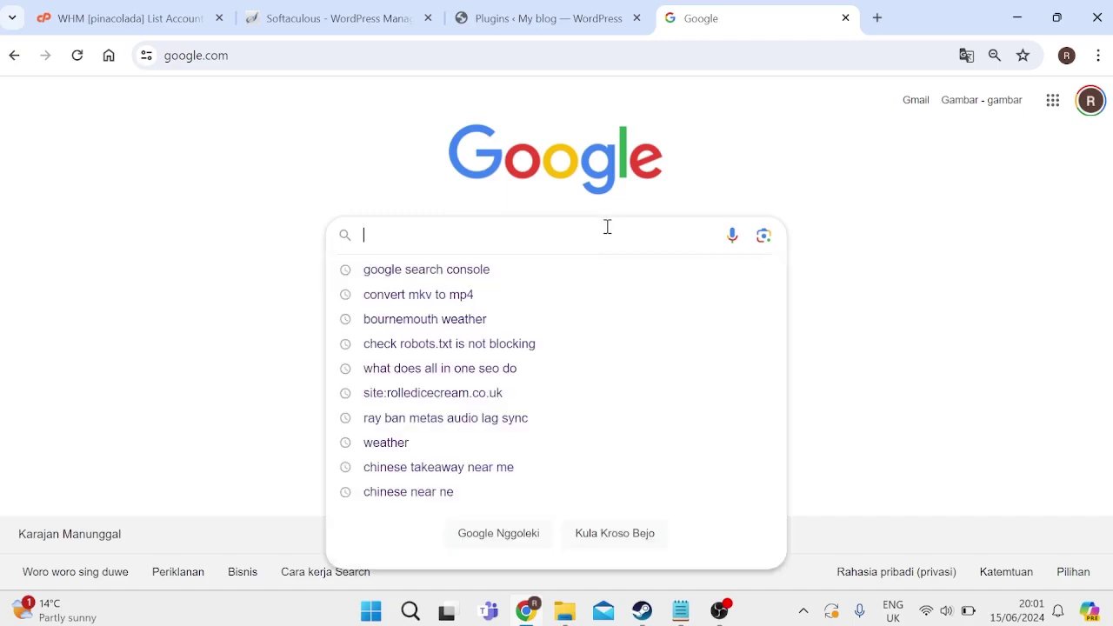
{"action": "type", "text": "site"}
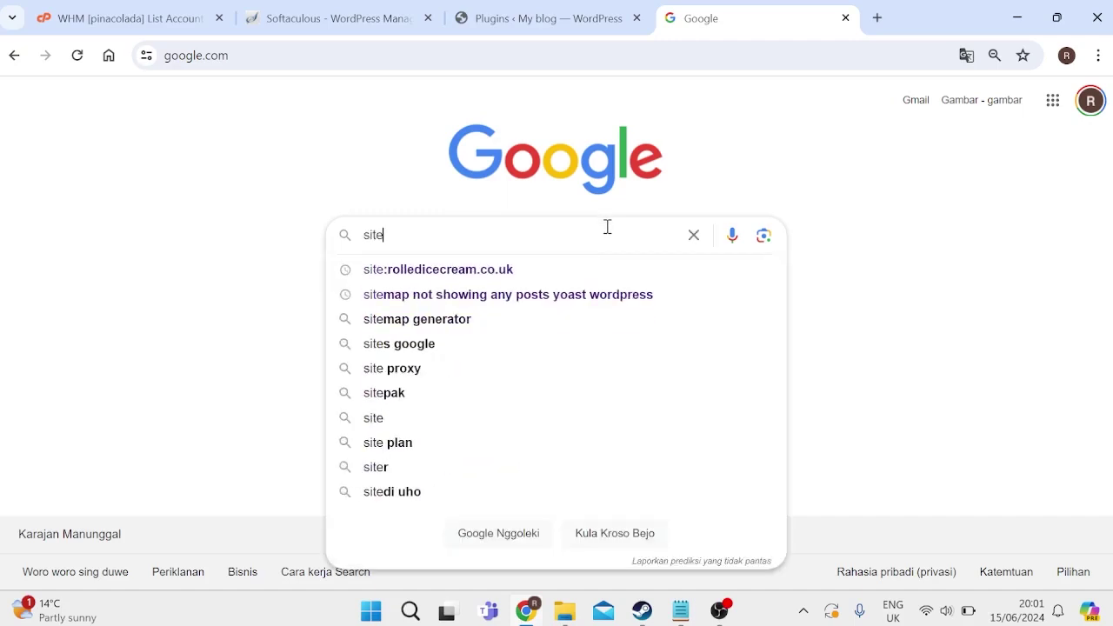
{"action": "type", "text": ":"}
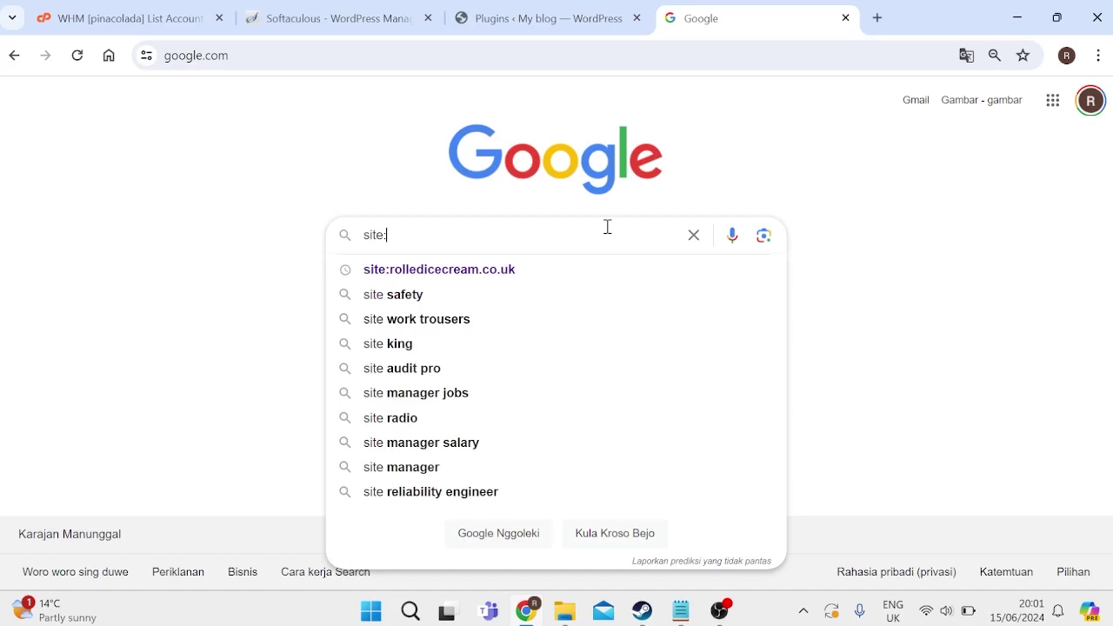
{"action": "type", "text": "rolledice"}
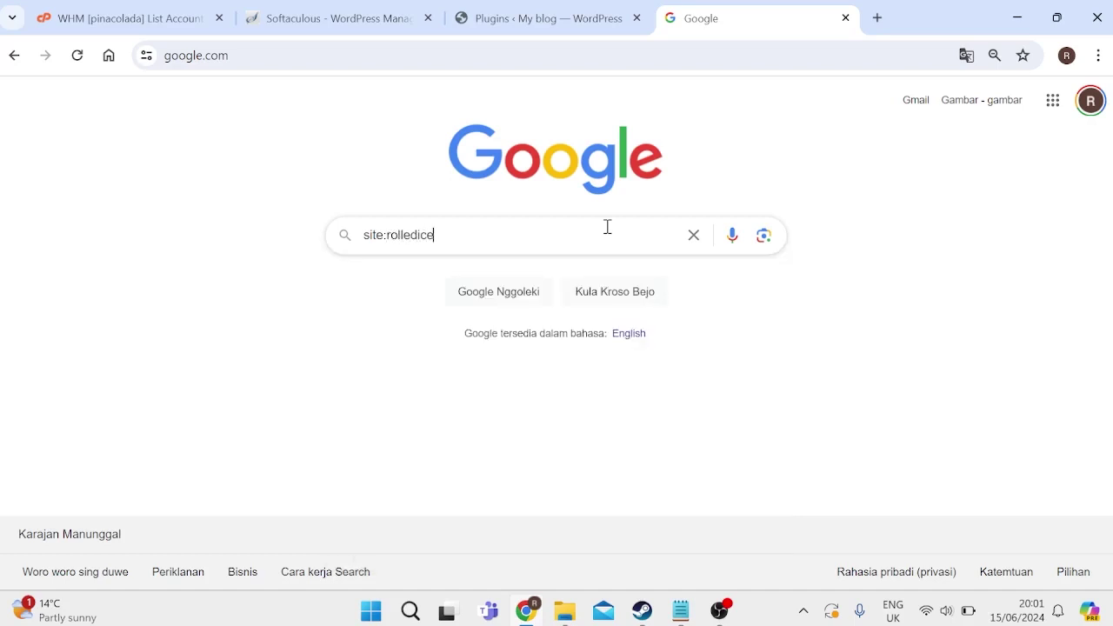
{"action": "type", "text": "cream.co.uk"}
{"action": "key", "text": "Return"}
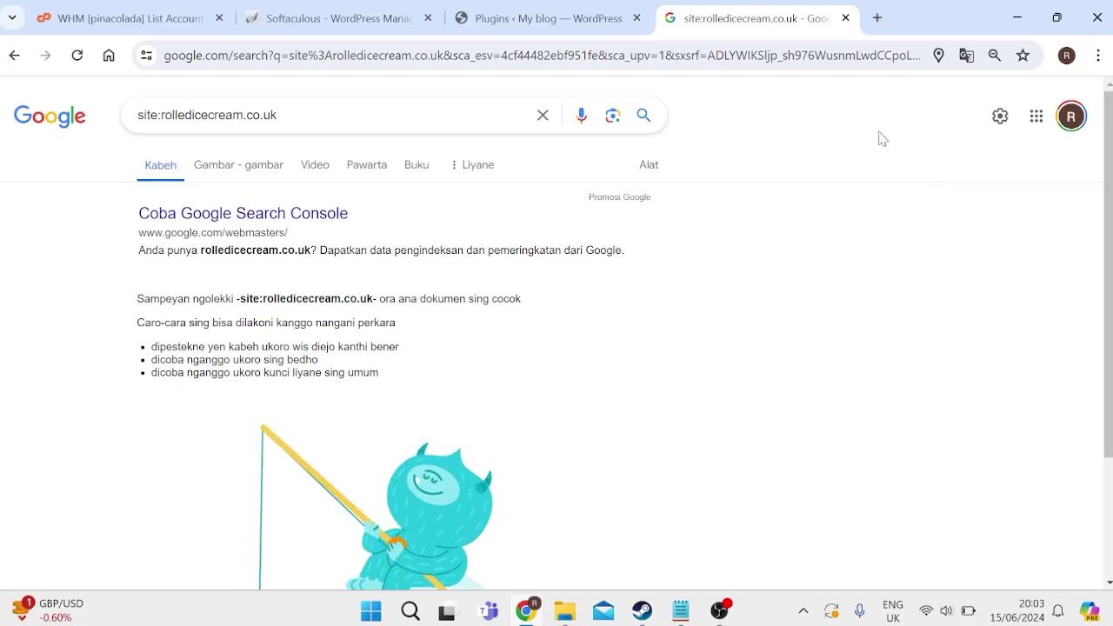
Search Google for "search console", open the Google Search Console Tools result and start Search Console
{"action": "triple_click", "coordinate": [316, 112]}
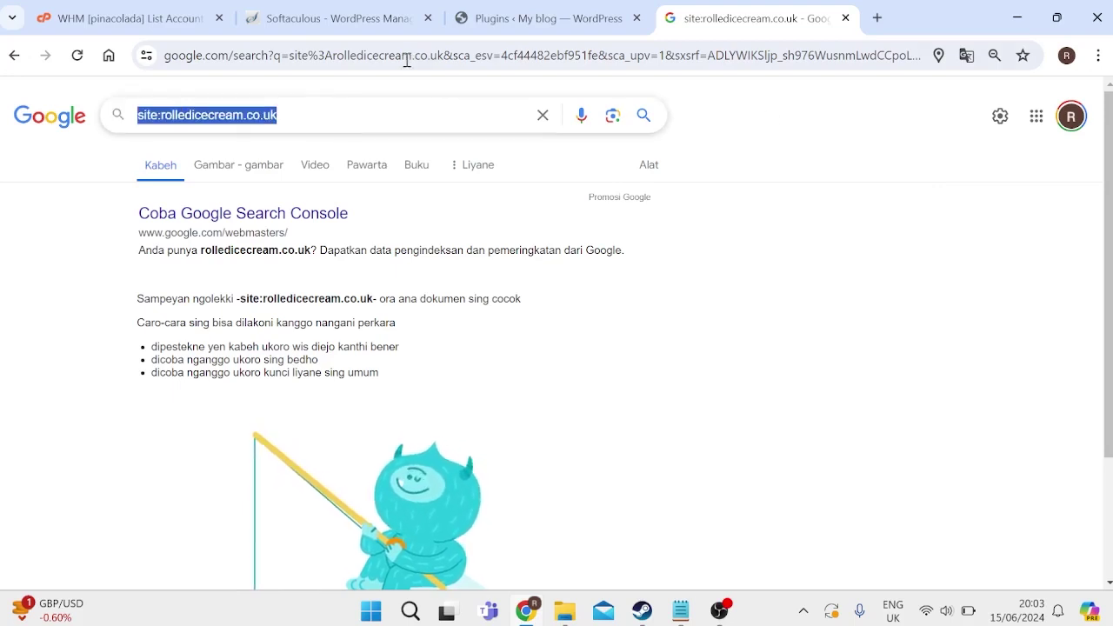
{"action": "type", "text": "search console"}
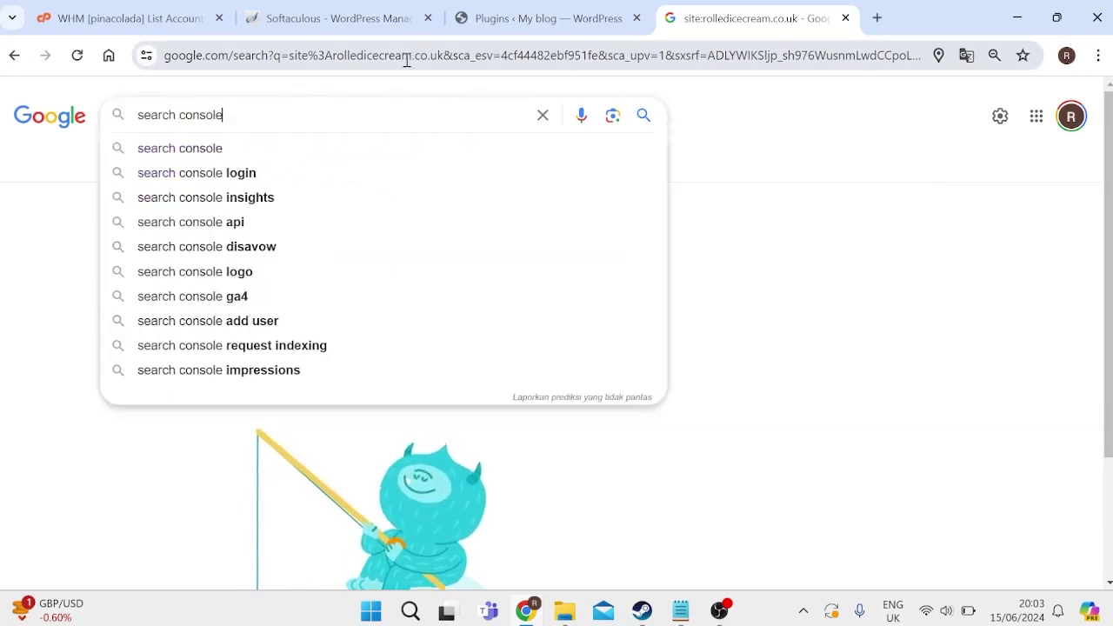
{"action": "key", "text": "Return"}
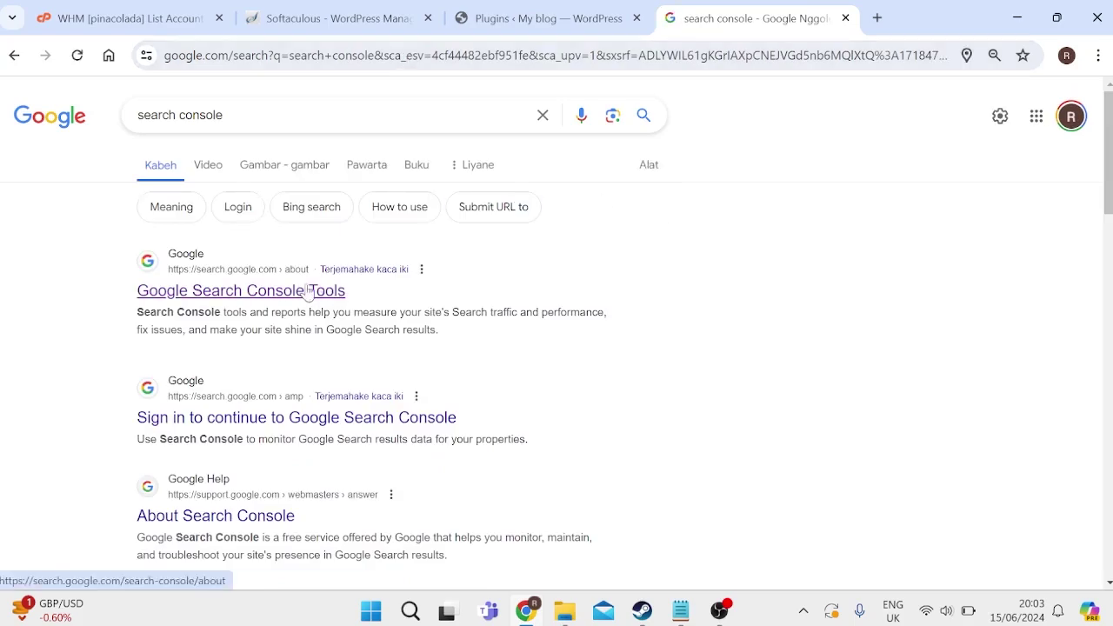
{"action": "left_click", "coordinate": [292, 292]}
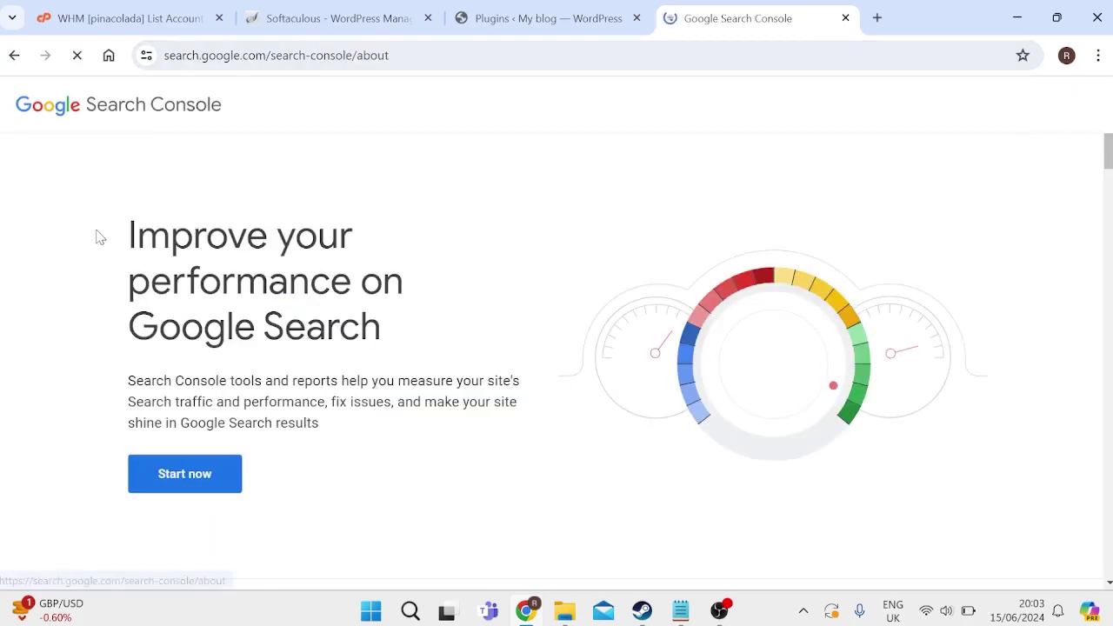
{"action": "left_click", "coordinate": [188, 489]}
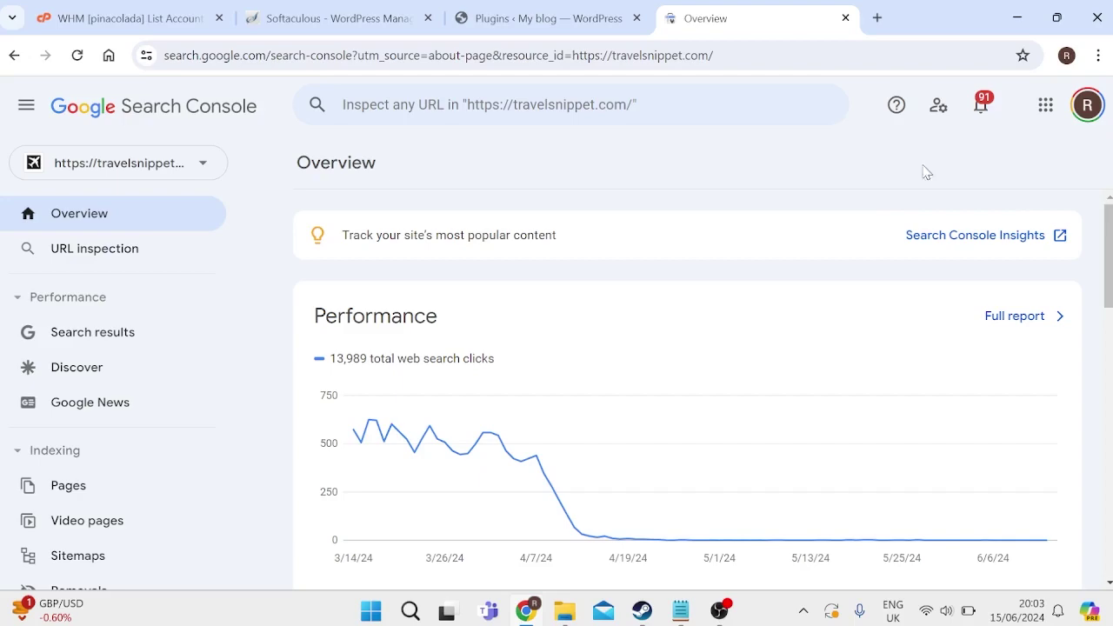
Start adding a new Search Console property and copy the address of the rolledicecream.co.uk home page
{"action": "left_click", "coordinate": [207, 163]}
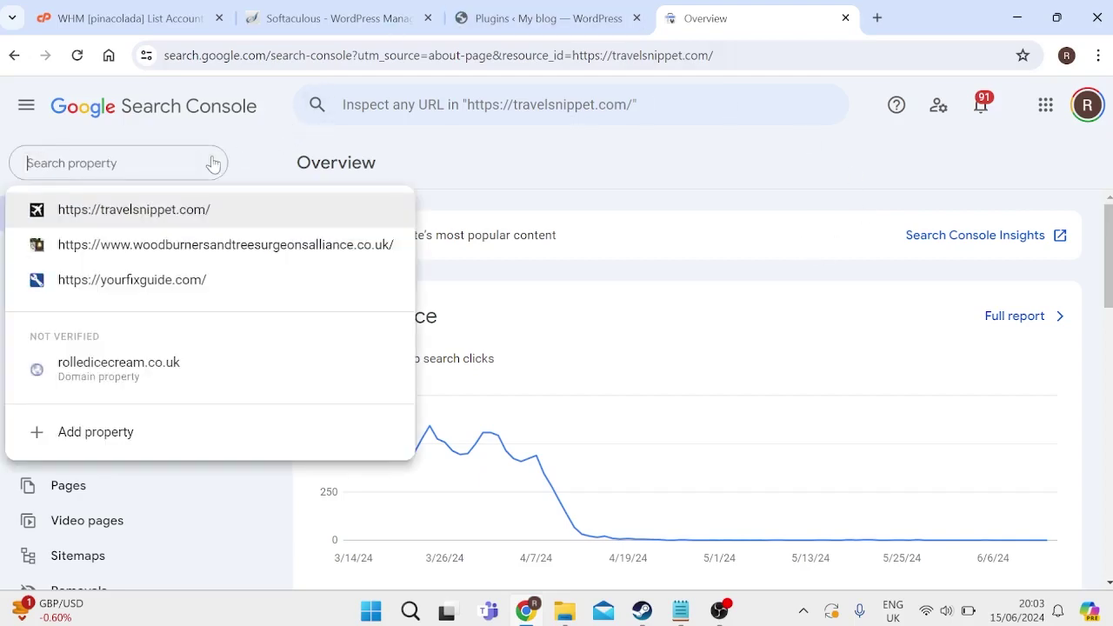
{"action": "left_click", "coordinate": [122, 444]}
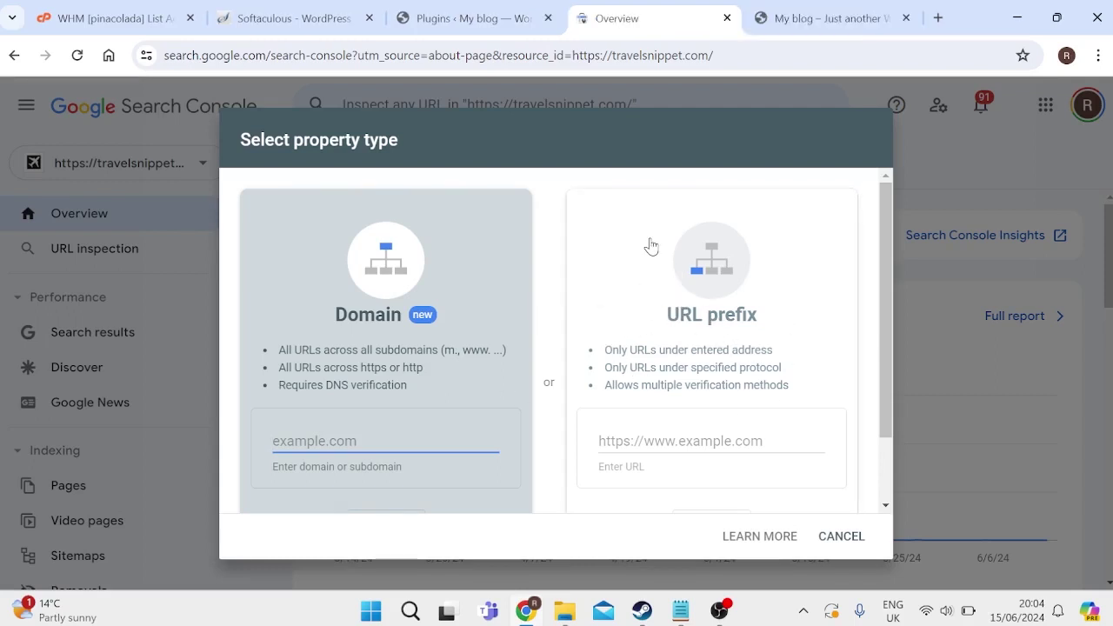
{"action": "left_click", "coordinate": [793, 19]}
{"action": "left_click", "coordinate": [556, 58]}
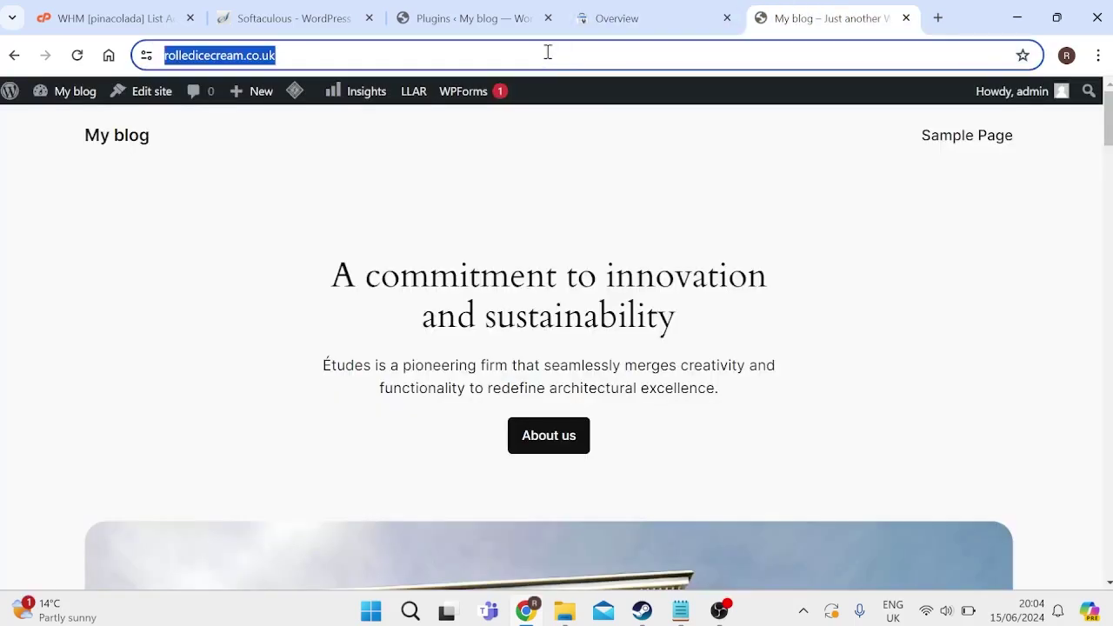
{"action": "right_click", "coordinate": [547, 53]}
{"action": "left_click", "coordinate": [634, 220]}
{"action": "left_click", "coordinate": [653, 7]}
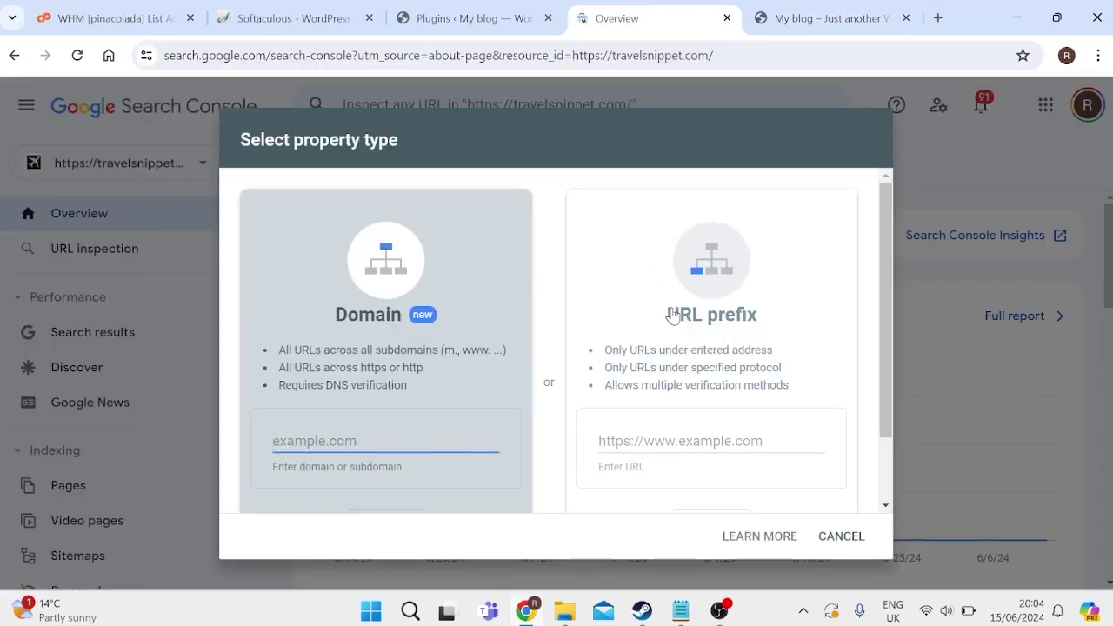
{"action": "left_click", "coordinate": [629, 446]}
{"action": "right_click", "coordinate": [628, 448]}
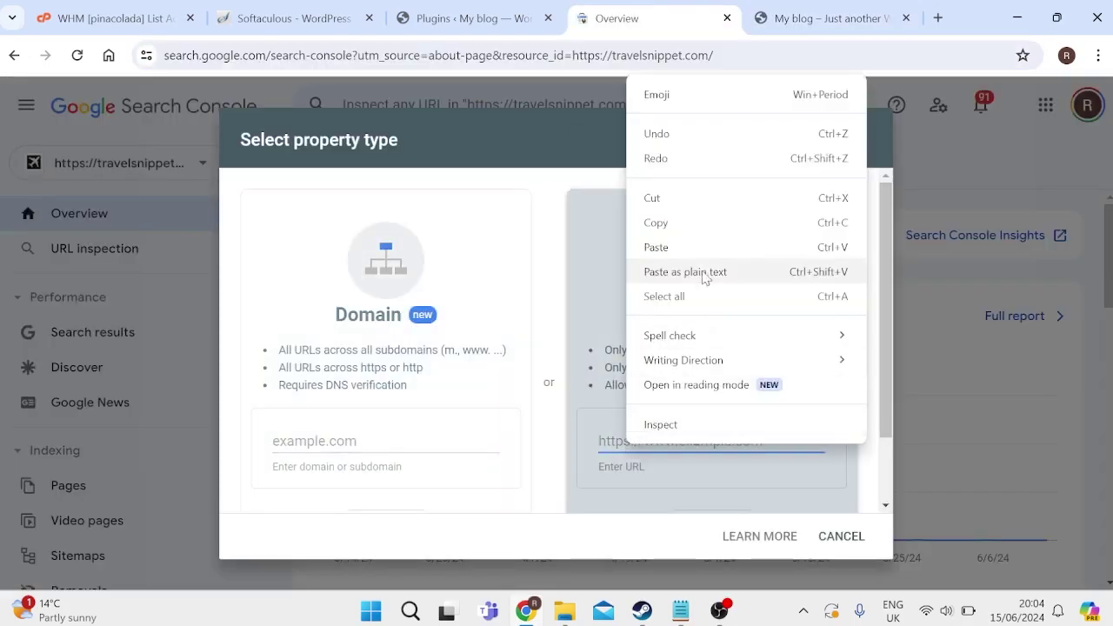
{"action": "left_click", "coordinate": [657, 247]}
{"action": "scroll", "coordinate": [643, 400], "scroll_direction": "down", "scroll_amount": 1}
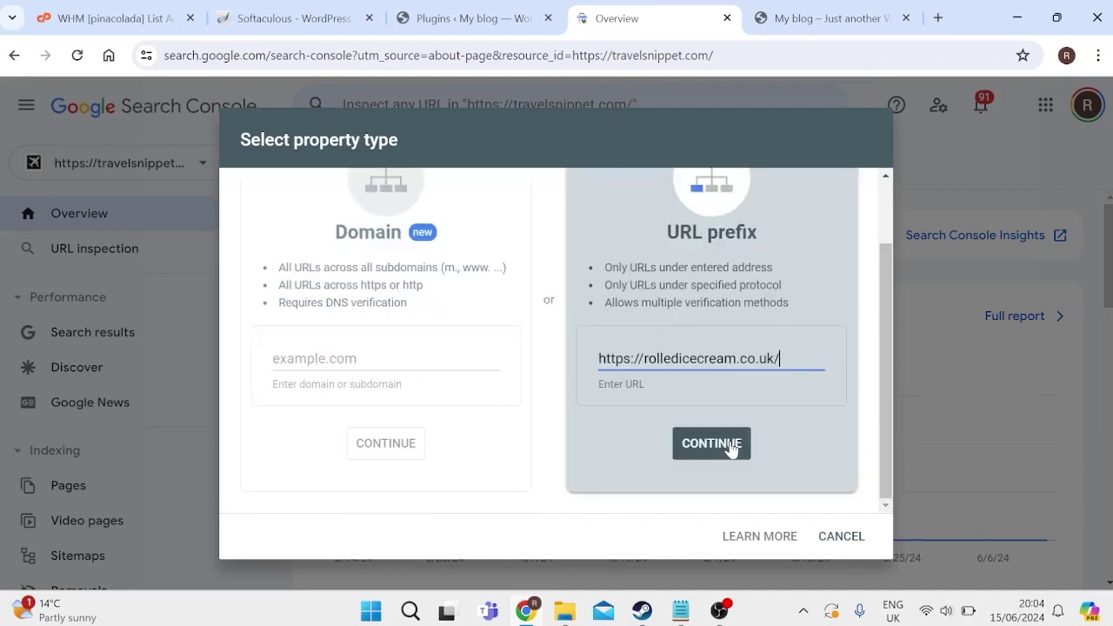
{"action": "left_click", "coordinate": [712, 444]}
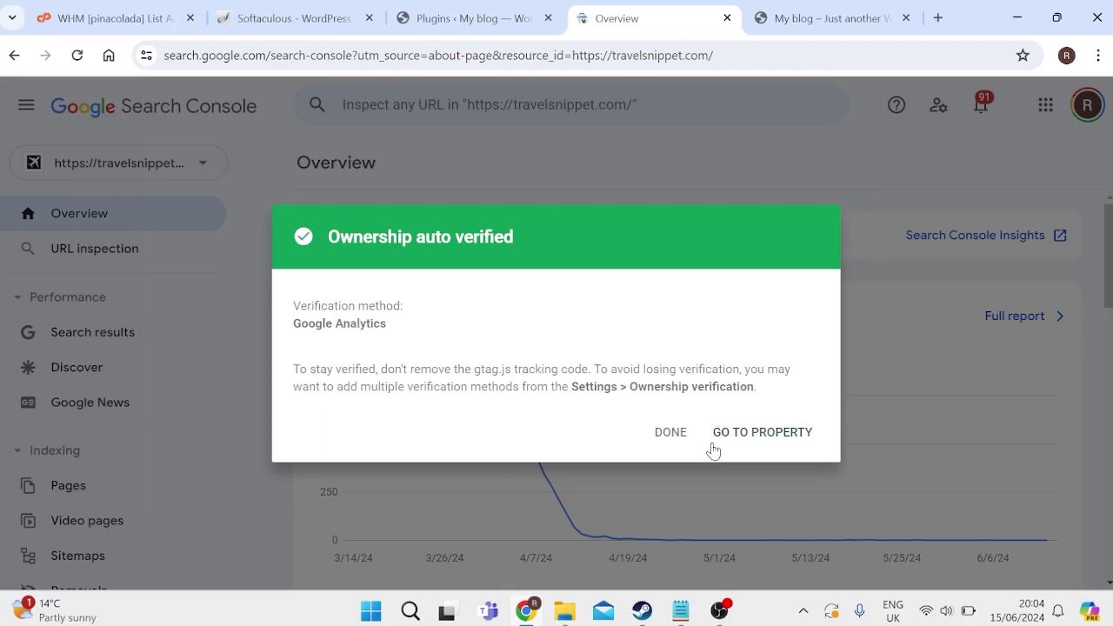
{"action": "left_click", "coordinate": [671, 432]}
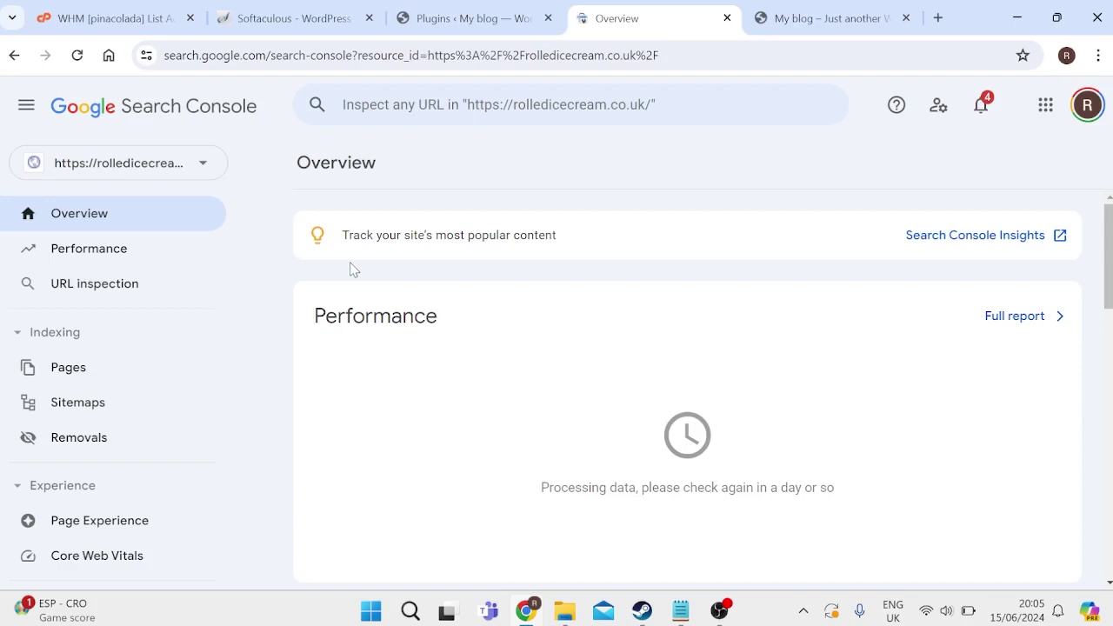
Switch to the WordPress admin and search for "all in one seo" among the plugins available to add
{"action": "left_click", "coordinate": [487, 18]}
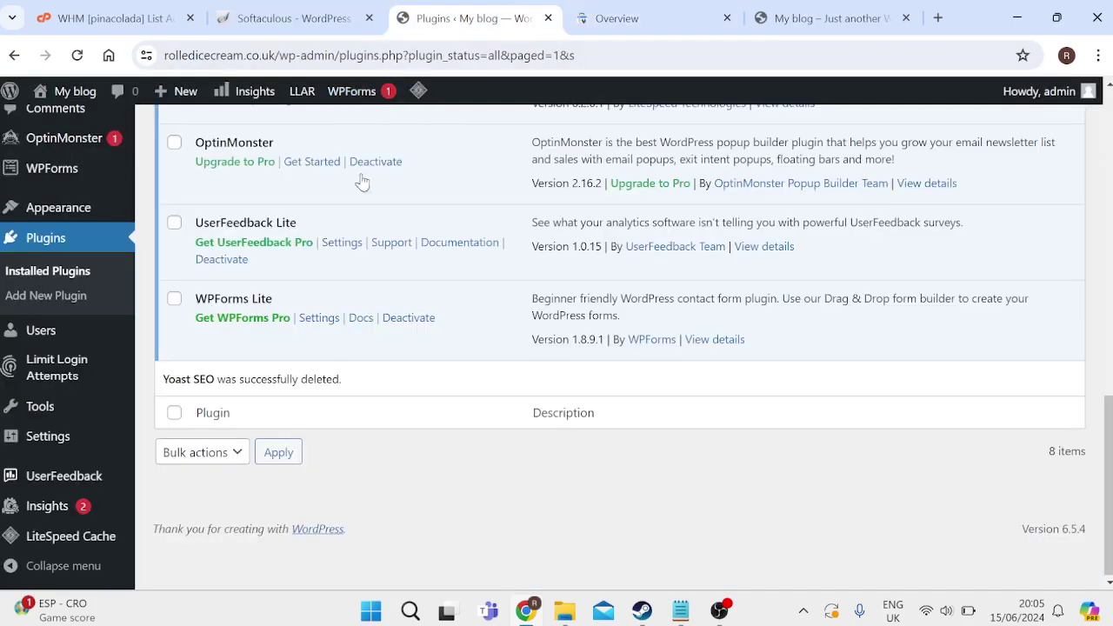
{"action": "scroll", "coordinate": [241, 359], "scroll_direction": "up", "scroll_amount": 2}
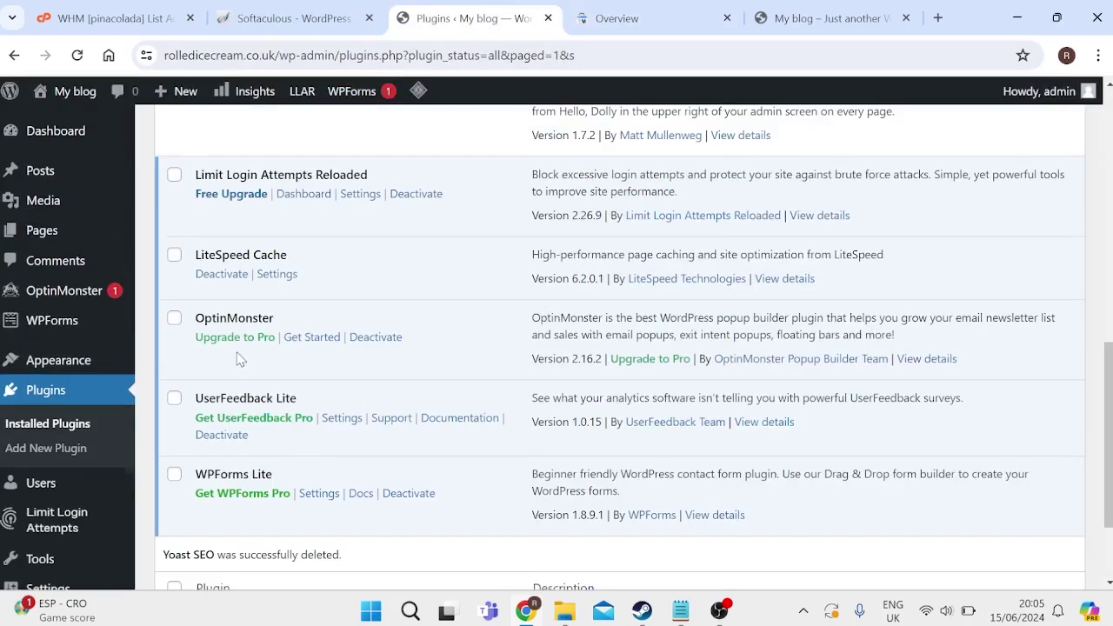
{"action": "left_click", "coordinate": [40, 392]}
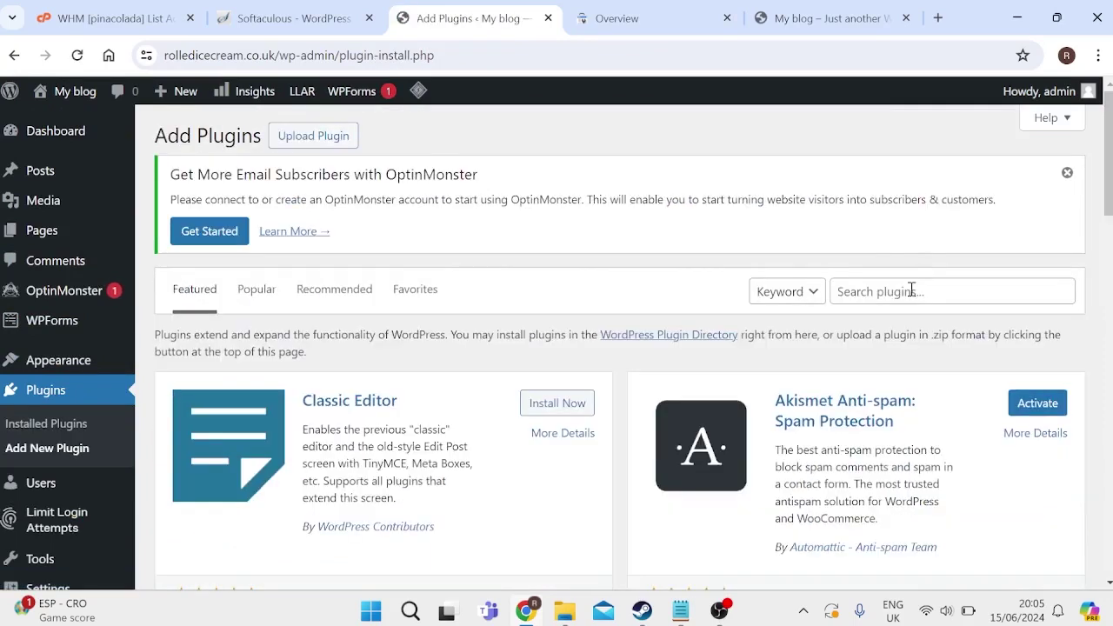
{"action": "left_click", "coordinate": [910, 290]}
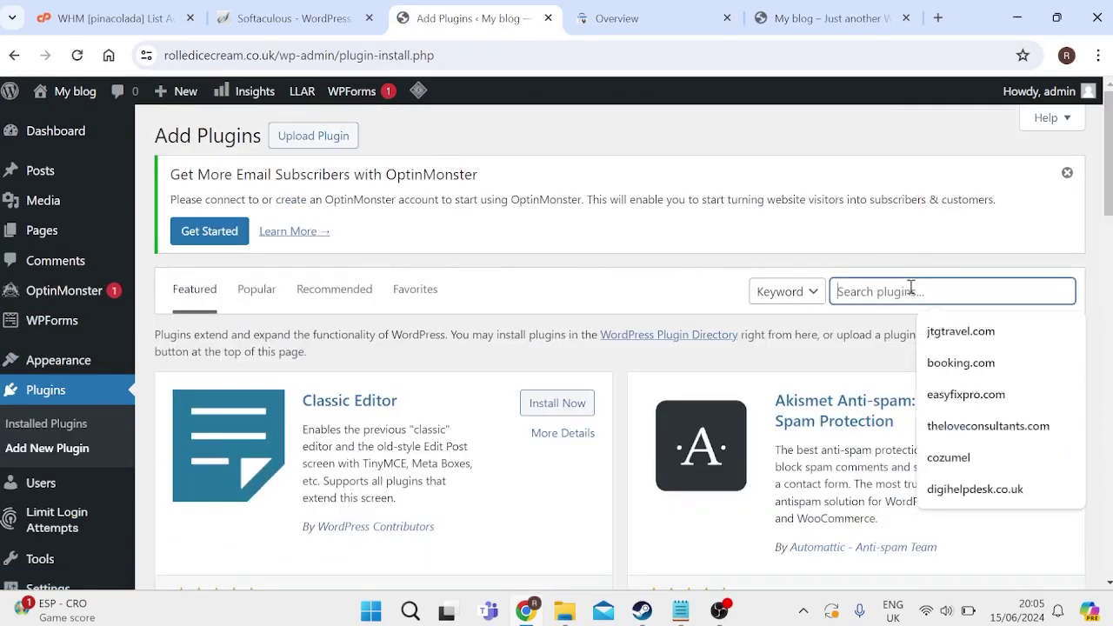
{"action": "type", "text": "all in one seo"}
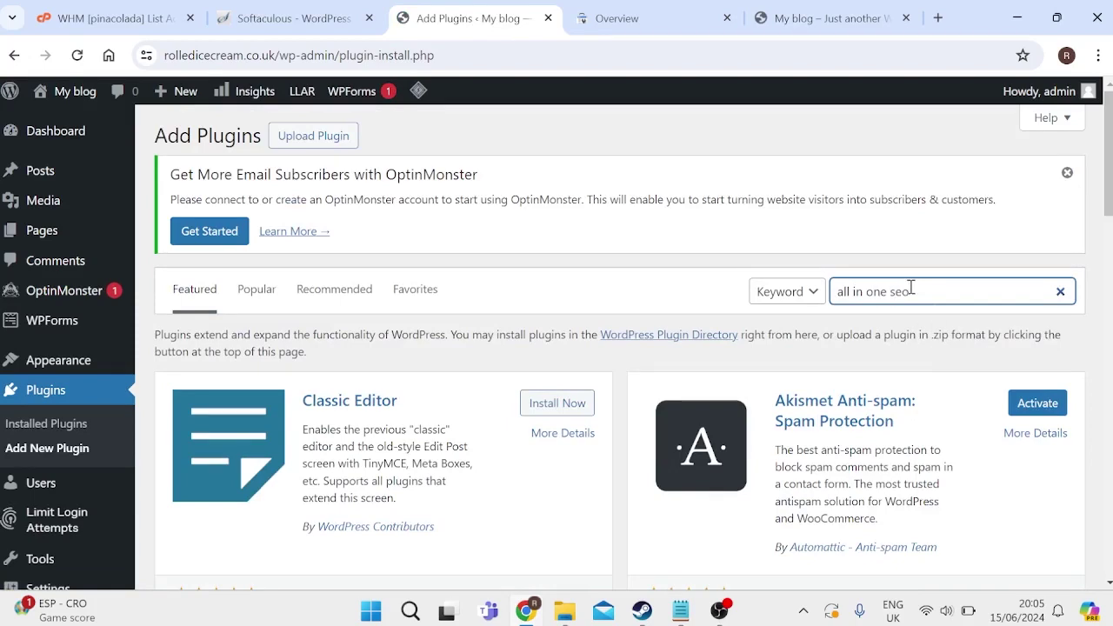
Install and activate the All in One SEO plugin
{"action": "scroll", "coordinate": [549, 377], "scroll_direction": "down", "scroll_amount": 1}
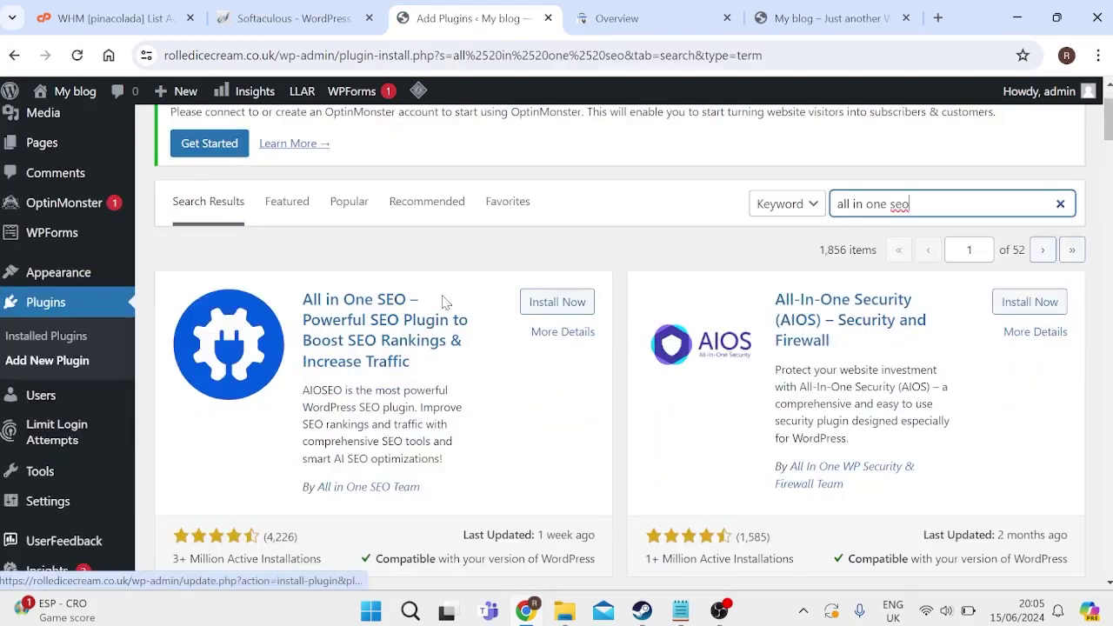
{"action": "left_click", "coordinate": [561, 305]}
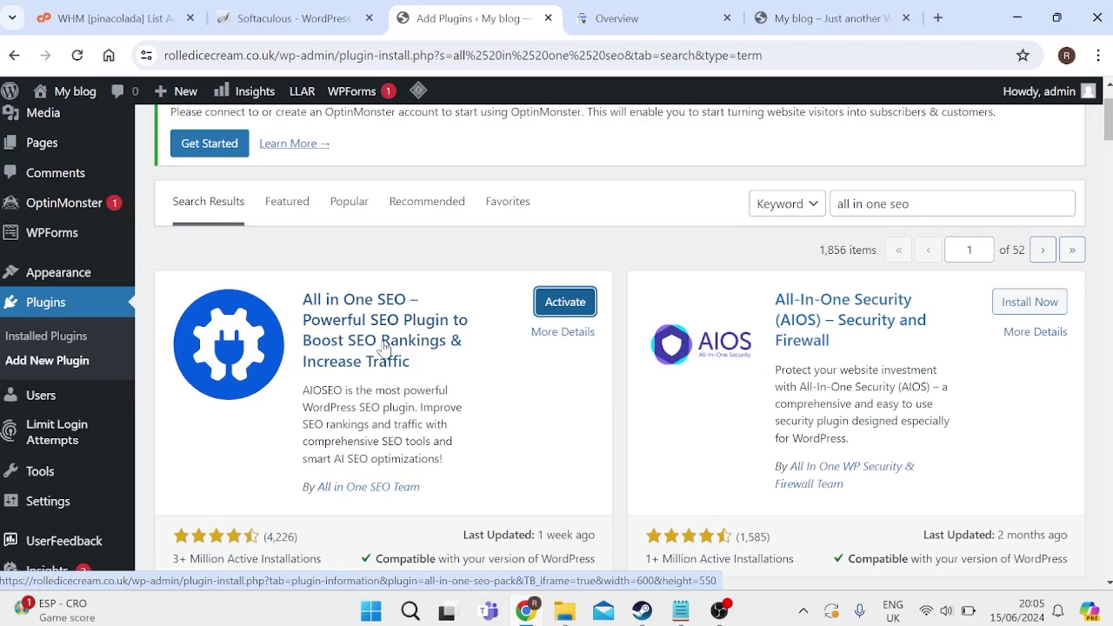
{"action": "left_click", "coordinate": [561, 303]}
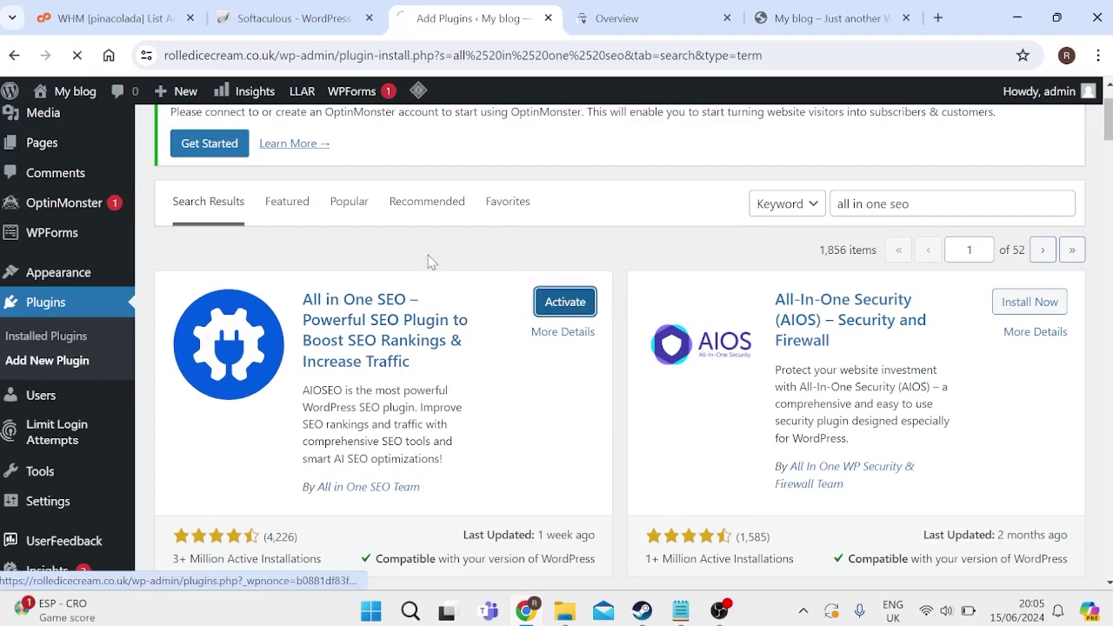
Open the All in One SEO dashboard and start connecting the site to Google Search Console
{"action": "scroll", "coordinate": [67, 361], "scroll_direction": "down", "scroll_amount": 3}
{"action": "mouse_move", "coordinate": [83, 453]}
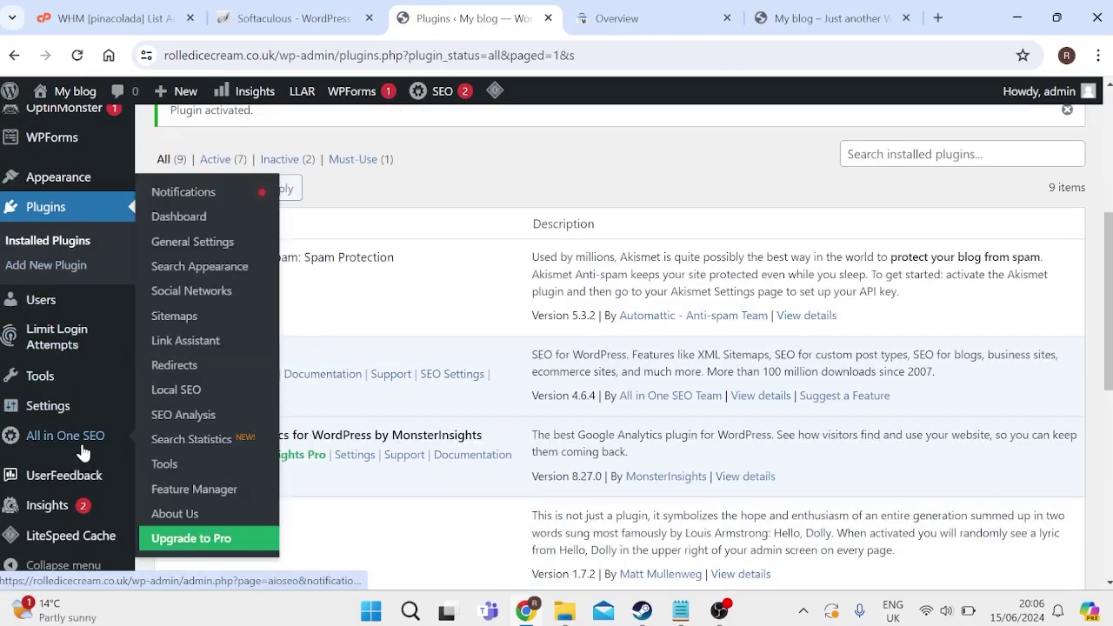
{"action": "left_click", "coordinate": [199, 225]}
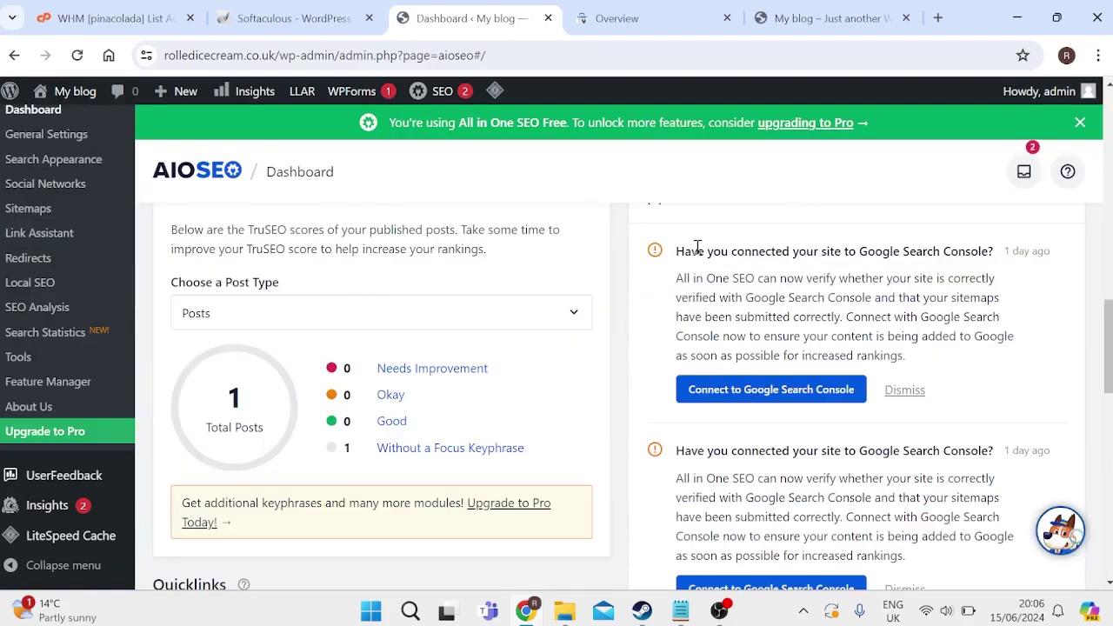
{"action": "left_click_drag", "start_coordinate": [697, 250], "coordinate": [984, 252]}
{"action": "left_click", "coordinate": [864, 281]}
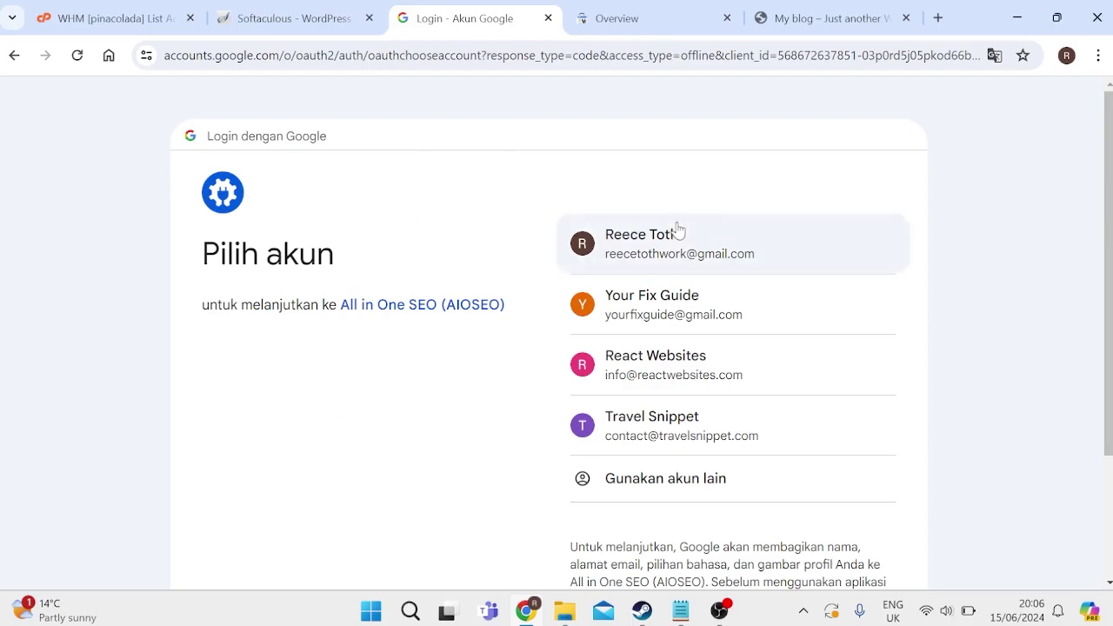
Sign in to AIOSEO with the site owner's Google account, grant all requested permissions and complete the Search Console connection
{"action": "left_click", "coordinate": [667, 237]}
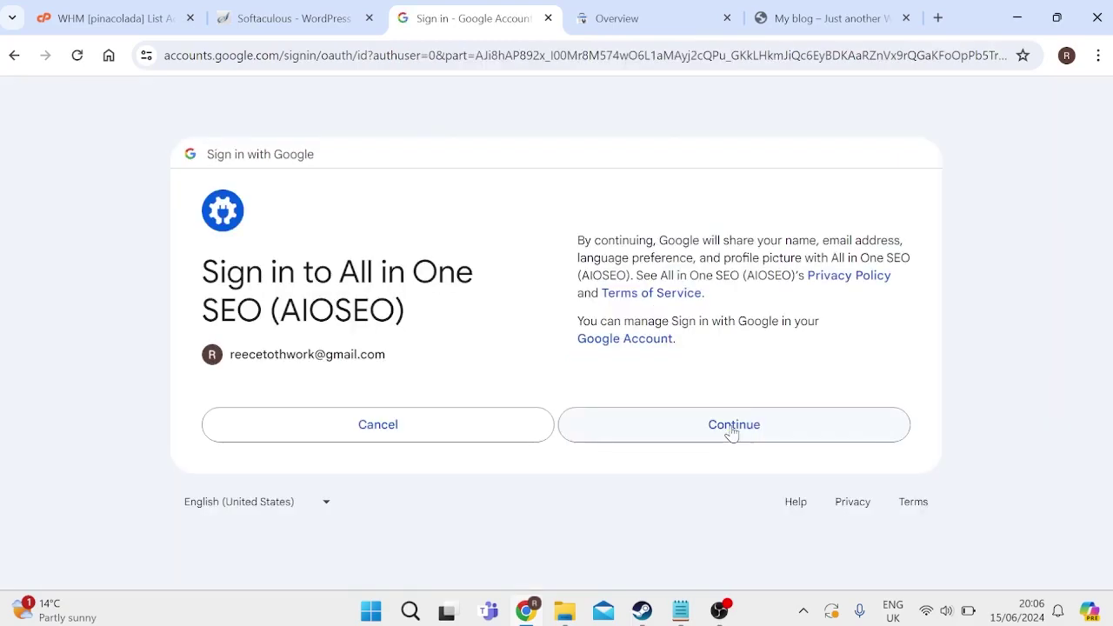
{"action": "left_click", "coordinate": [733, 426]}
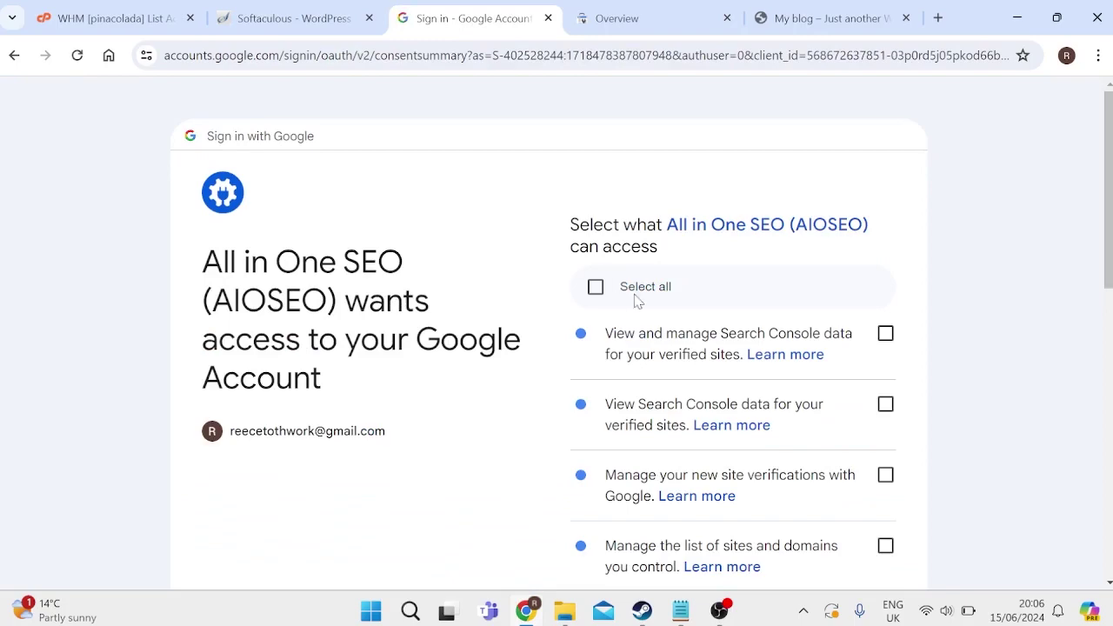
{"action": "left_click", "coordinate": [597, 290]}
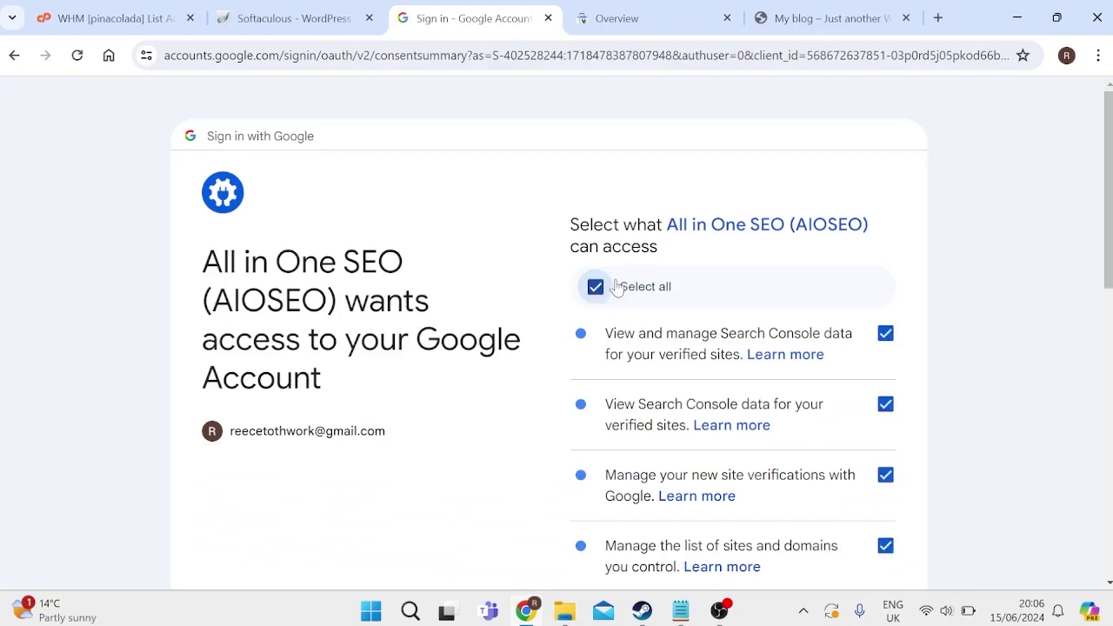
{"action": "scroll", "coordinate": [570, 333], "scroll_direction": "down", "scroll_amount": 4}
{"action": "scroll", "coordinate": [570, 333], "scroll_direction": "down", "scroll_amount": 5}
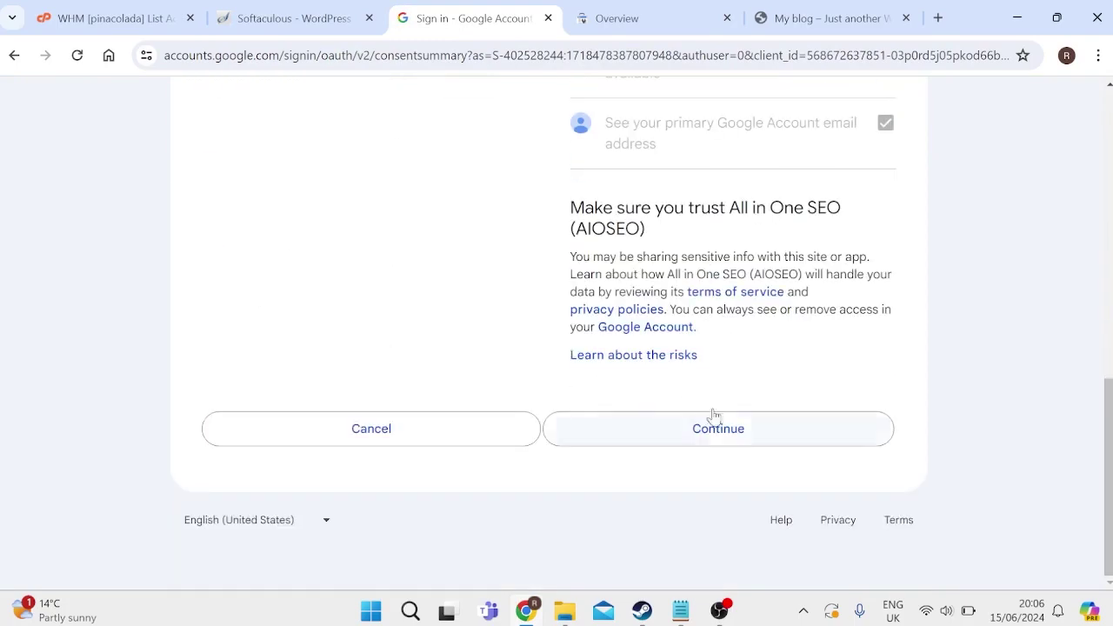
{"action": "left_click", "coordinate": [666, 429]}
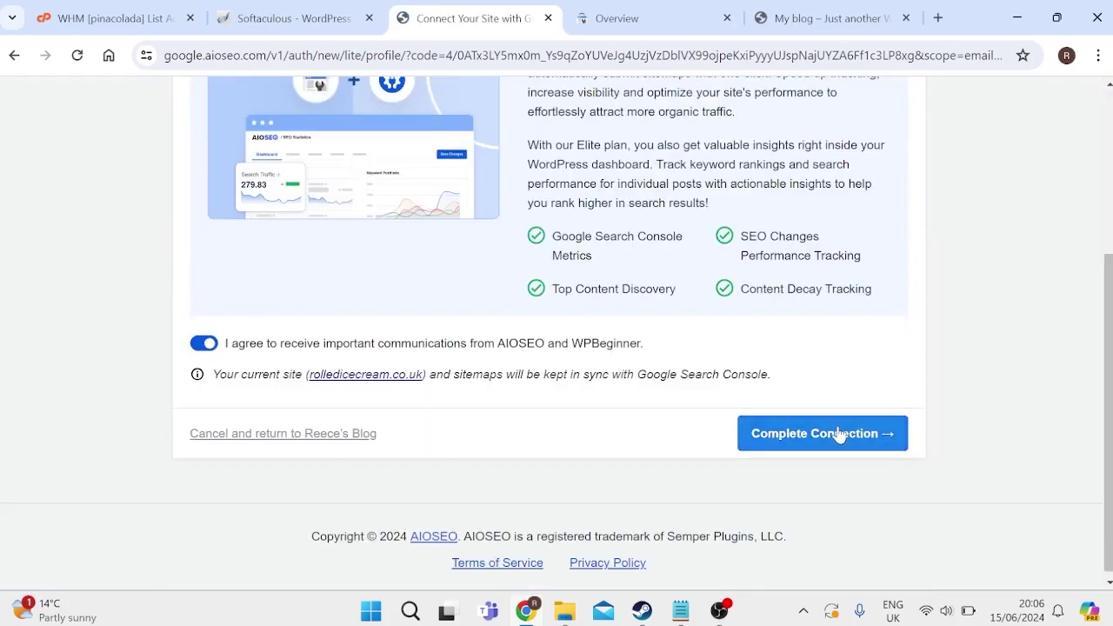
{"action": "left_click", "coordinate": [818, 434]}
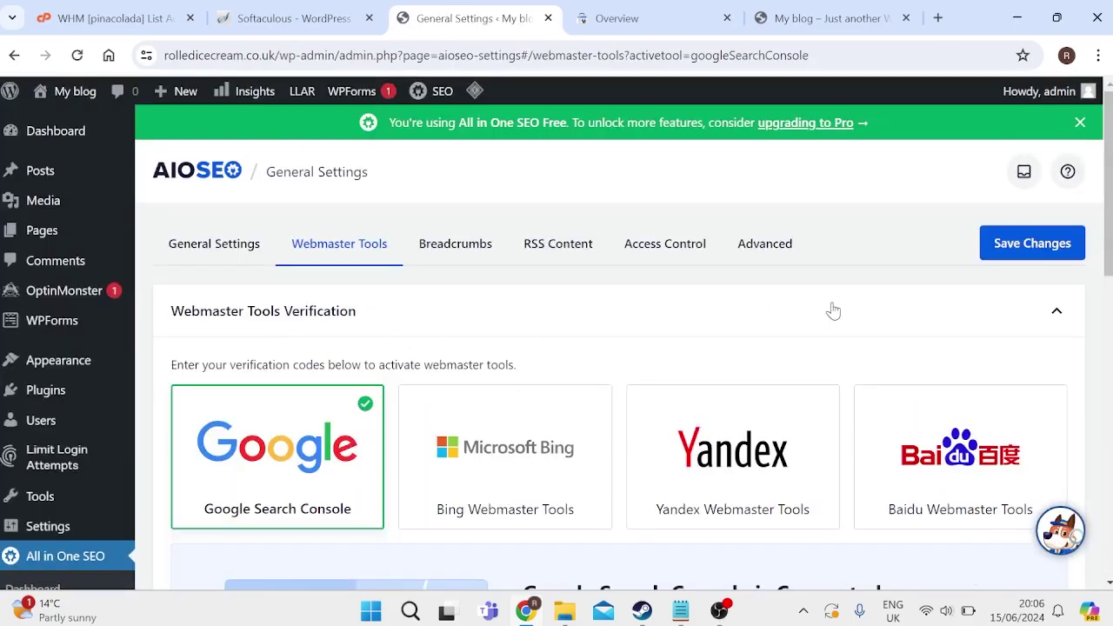
Save the AIOSEO webmaster tools settings and review the search engine visibility option in WordPress's Reading settings
{"action": "left_click", "coordinate": [1022, 247]}
{"action": "scroll", "coordinate": [91, 339], "scroll_direction": "down", "scroll_amount": 1}
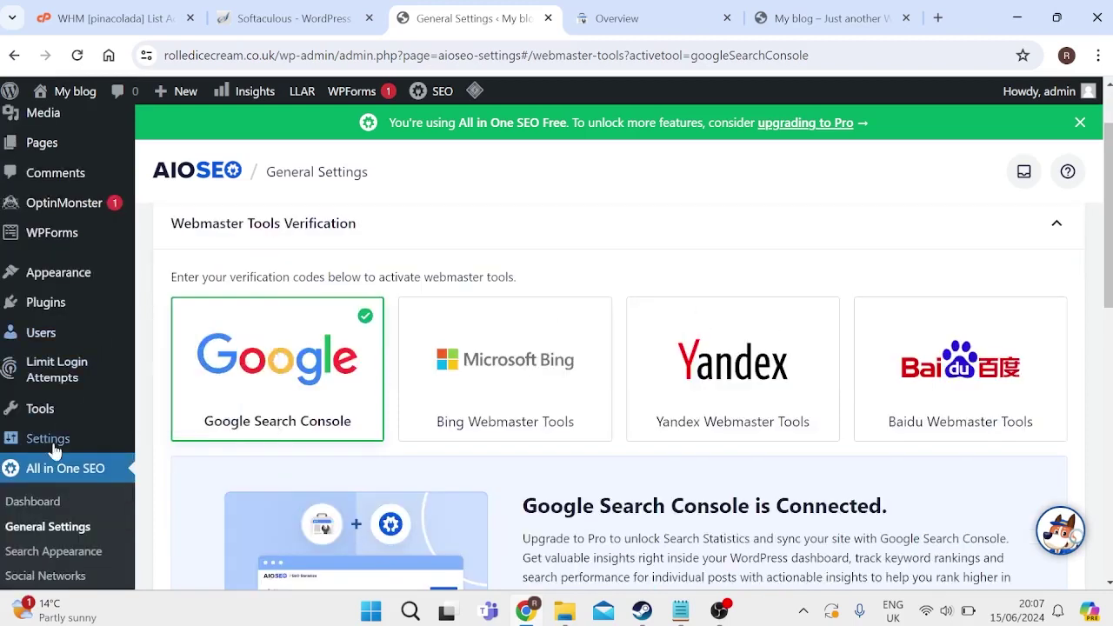
{"action": "mouse_move", "coordinate": [34, 439]}
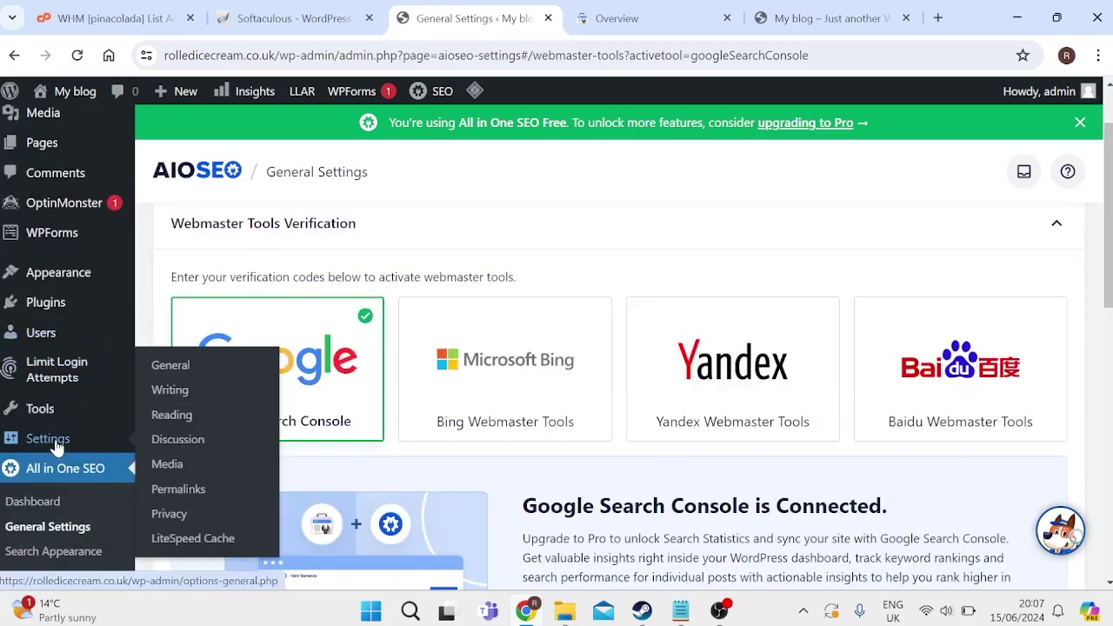
{"action": "left_click", "coordinate": [193, 414]}
{"action": "scroll", "coordinate": [293, 354], "scroll_direction": "down", "scroll_amount": 4}
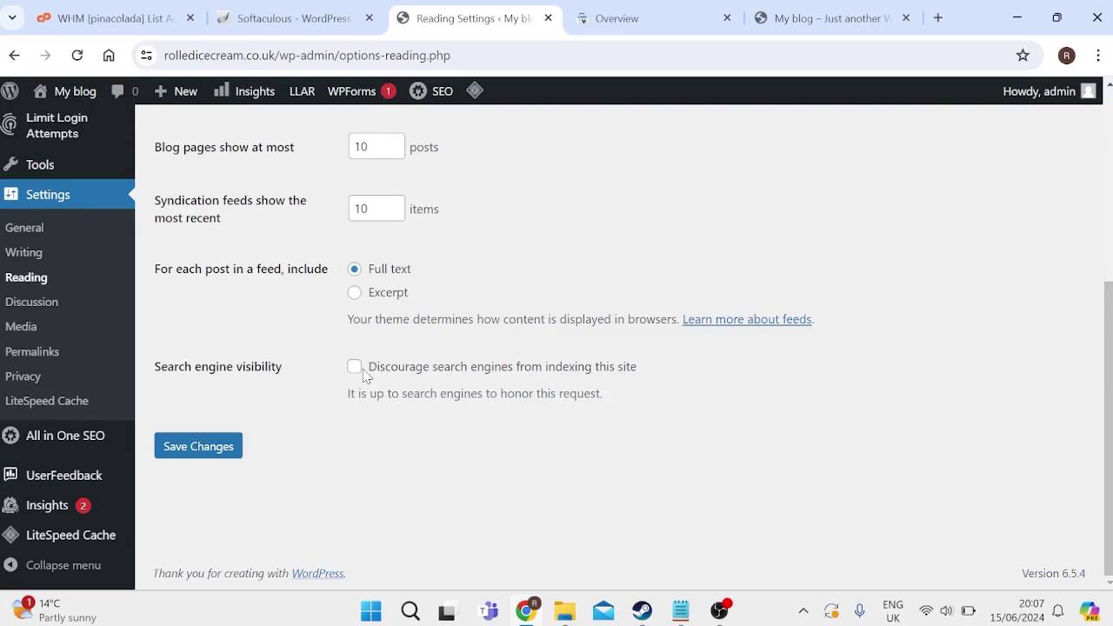
Switch to Google Search Console, submit sitemap.xml as a new sitemap for the site and dismiss the confirmation
{"action": "left_click", "coordinate": [609, 18]}
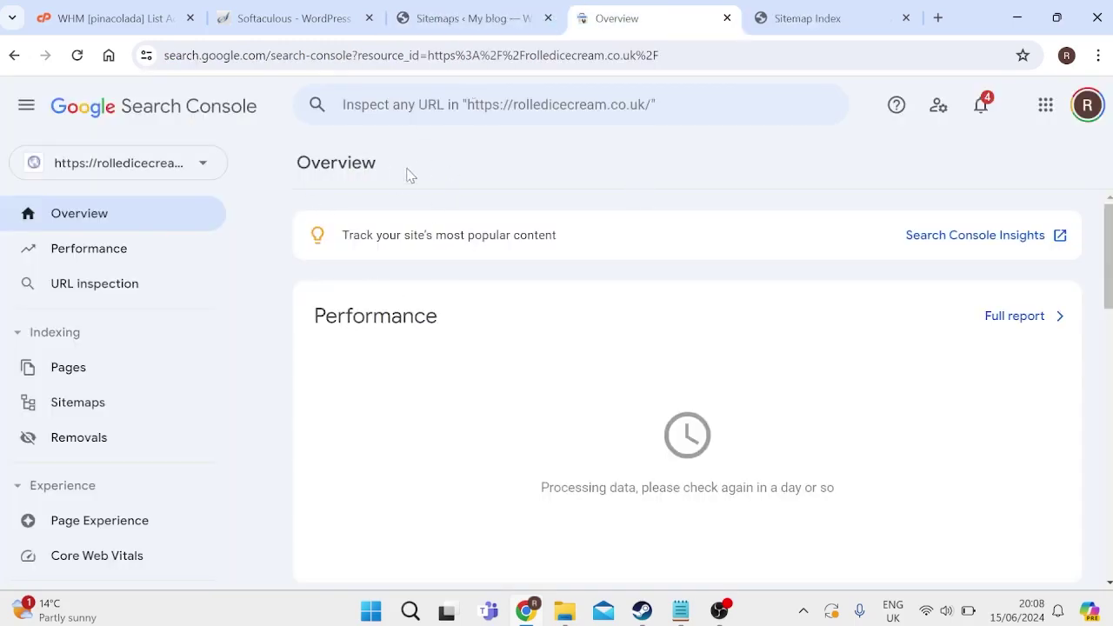
{"action": "scroll", "coordinate": [137, 316], "scroll_direction": "down", "scroll_amount": 1}
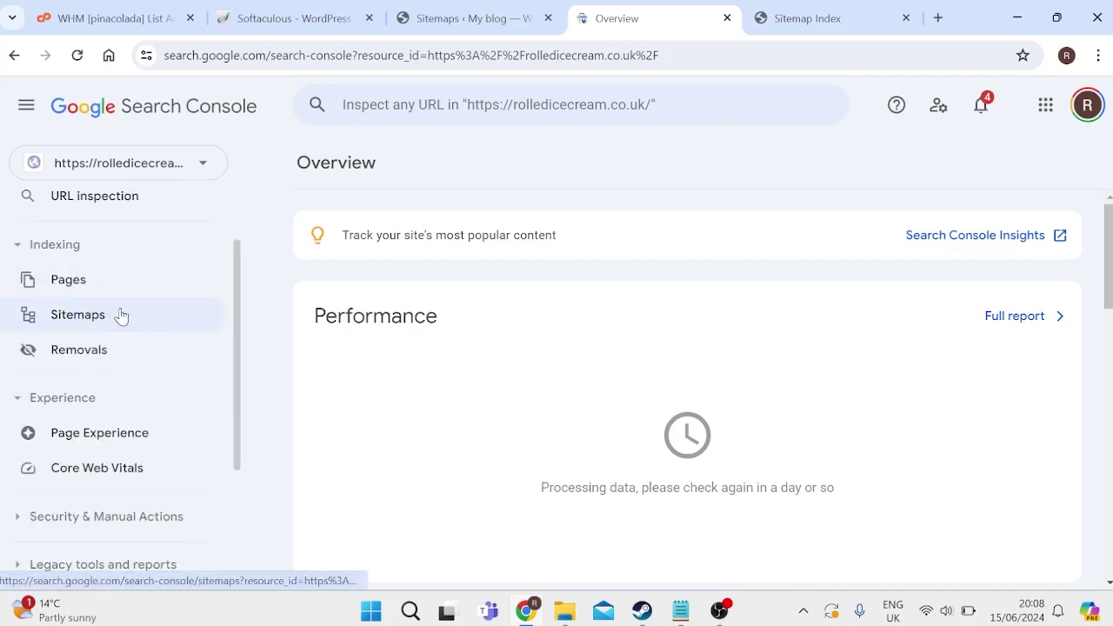
{"action": "left_click", "coordinate": [121, 315]}
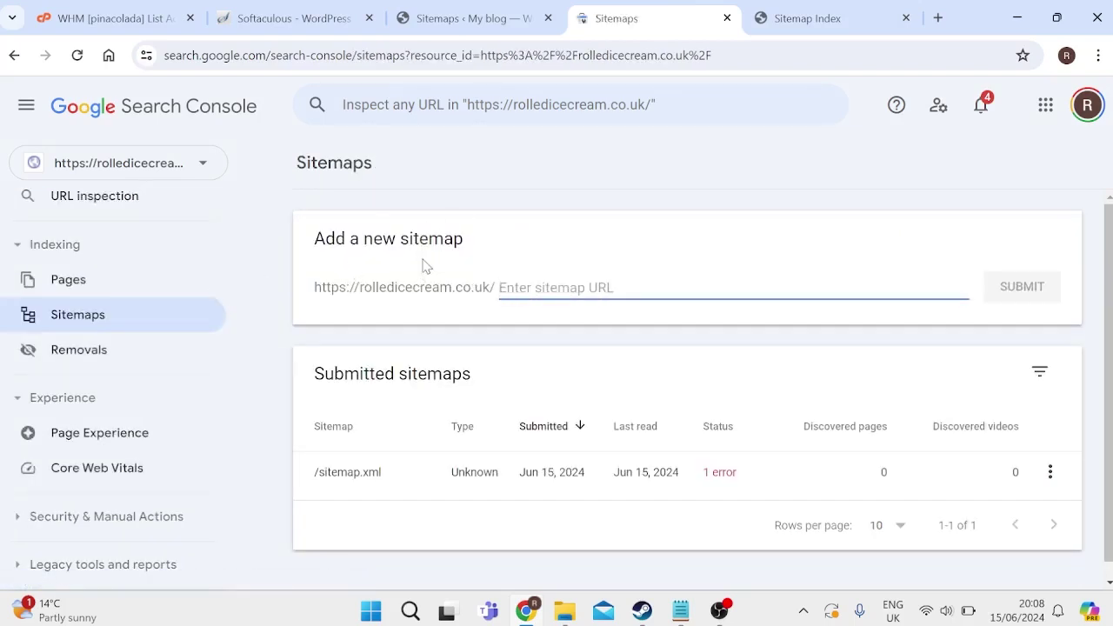
{"action": "type", "text": "sitemap.xml"}
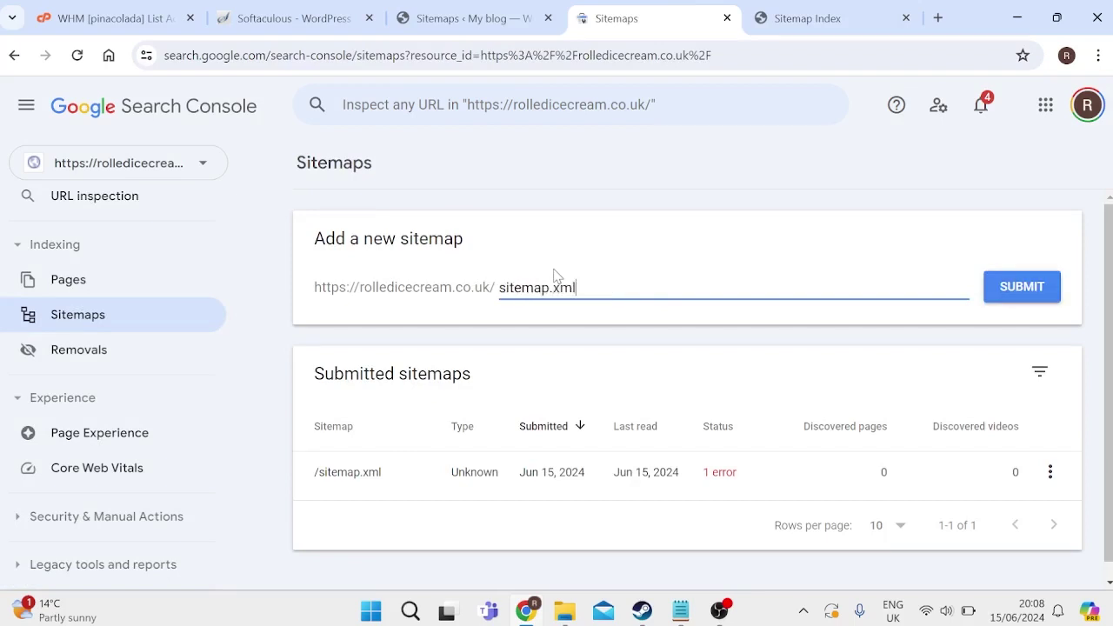
{"action": "left_click", "coordinate": [992, 291]}
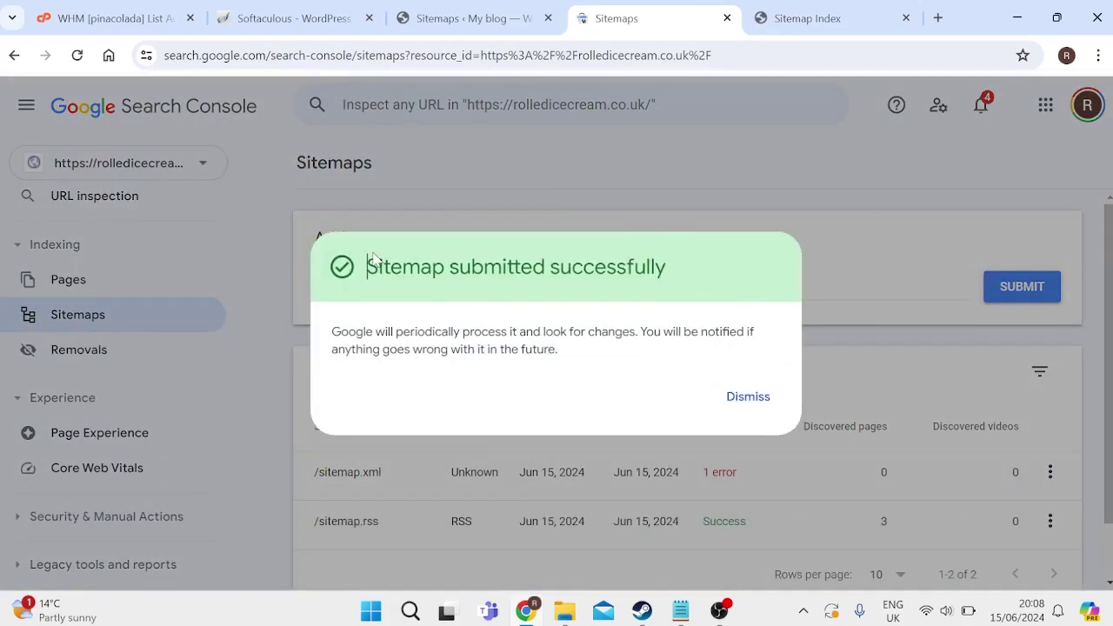
{"action": "left_click", "coordinate": [748, 397]}
{"action": "scroll", "coordinate": [548, 450], "scroll_direction": "down", "scroll_amount": 1}
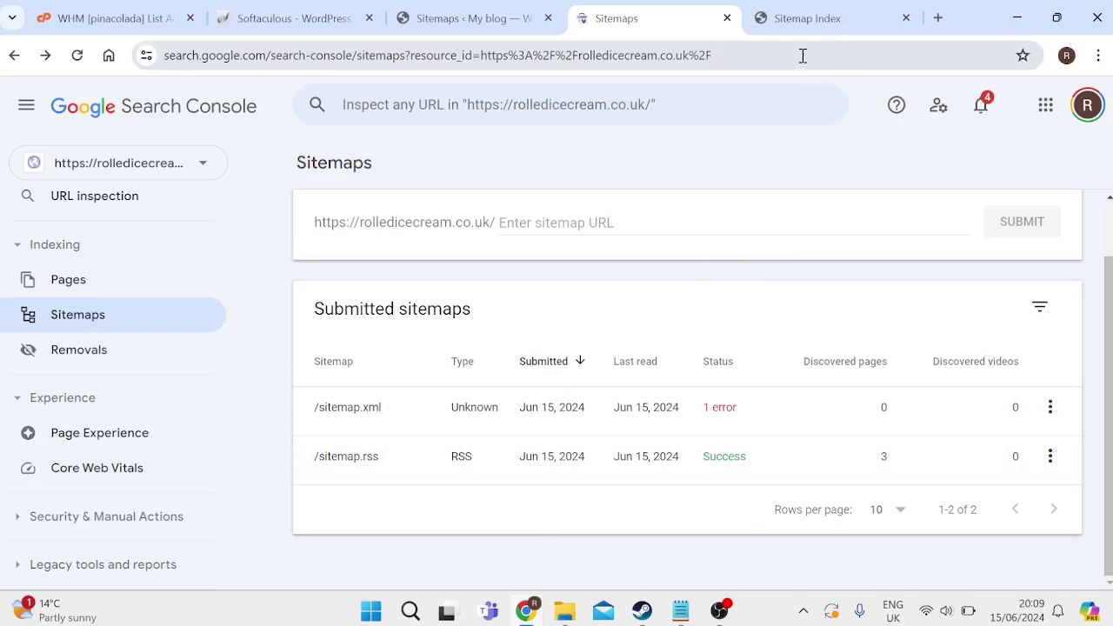
Switch to the blog's Sample Page and copy its web address
{"action": "left_click", "coordinate": [826, 17]}
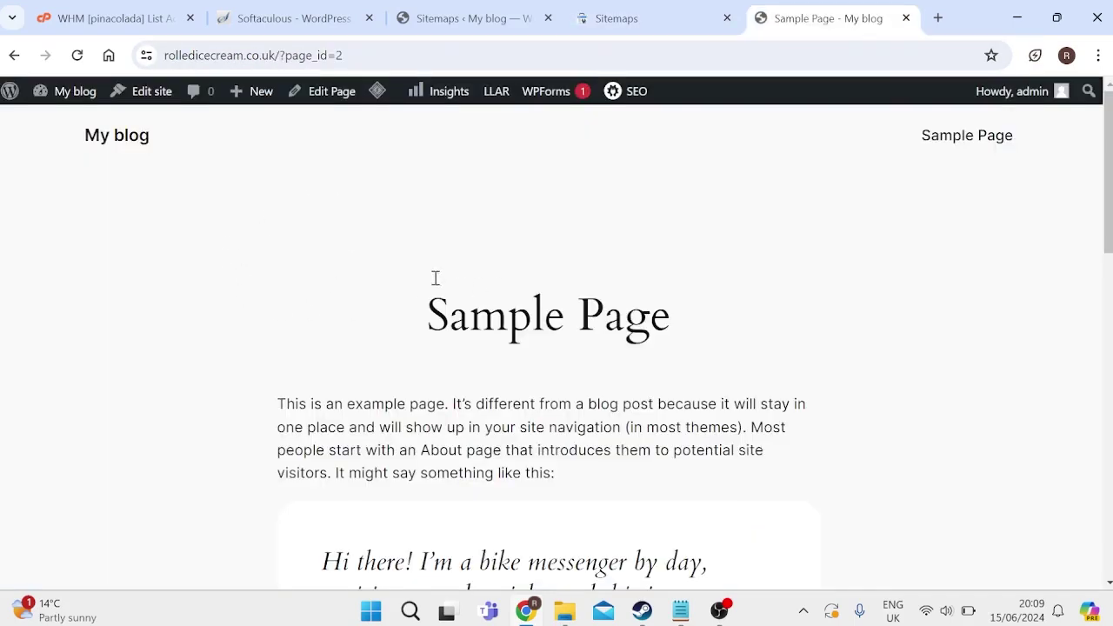
{"action": "left_click", "coordinate": [242, 58]}
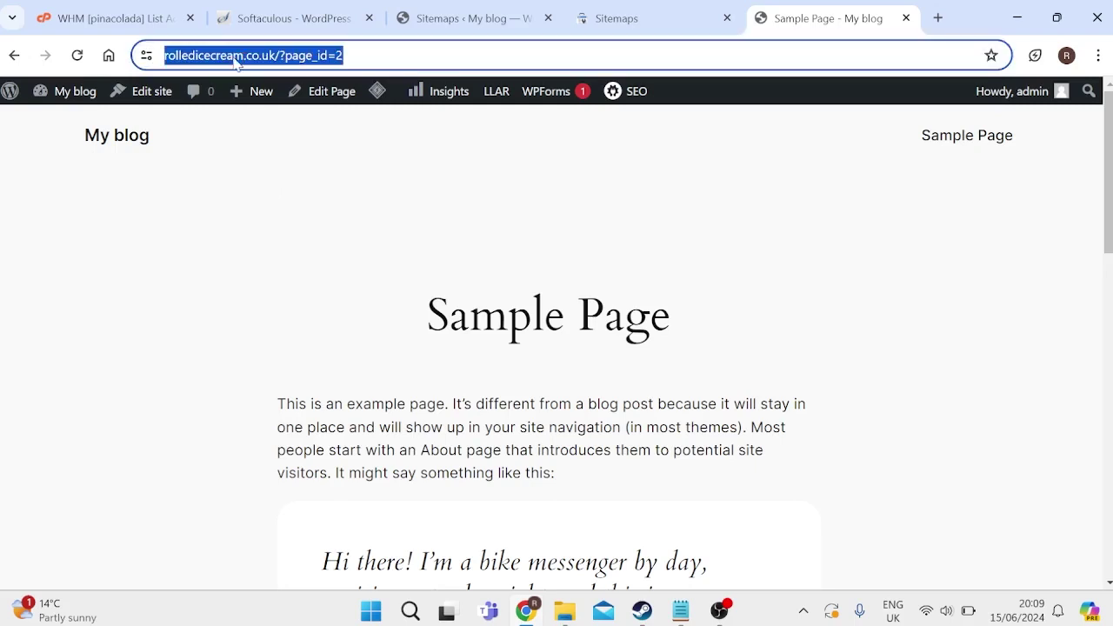
{"action": "right_click", "coordinate": [232, 61]}
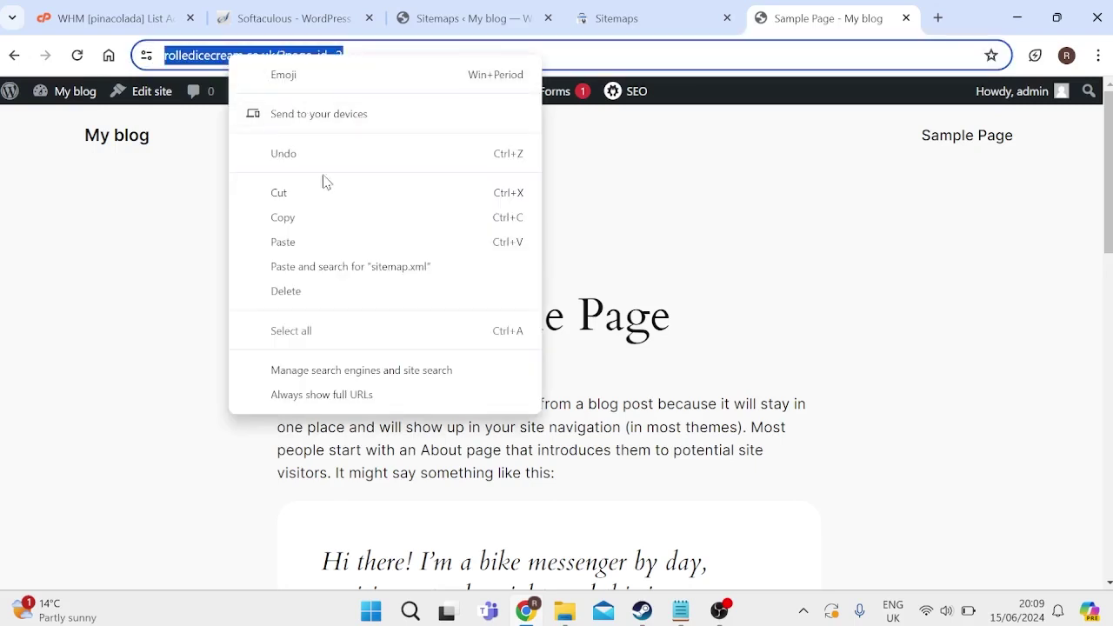
{"action": "left_click", "coordinate": [337, 228]}
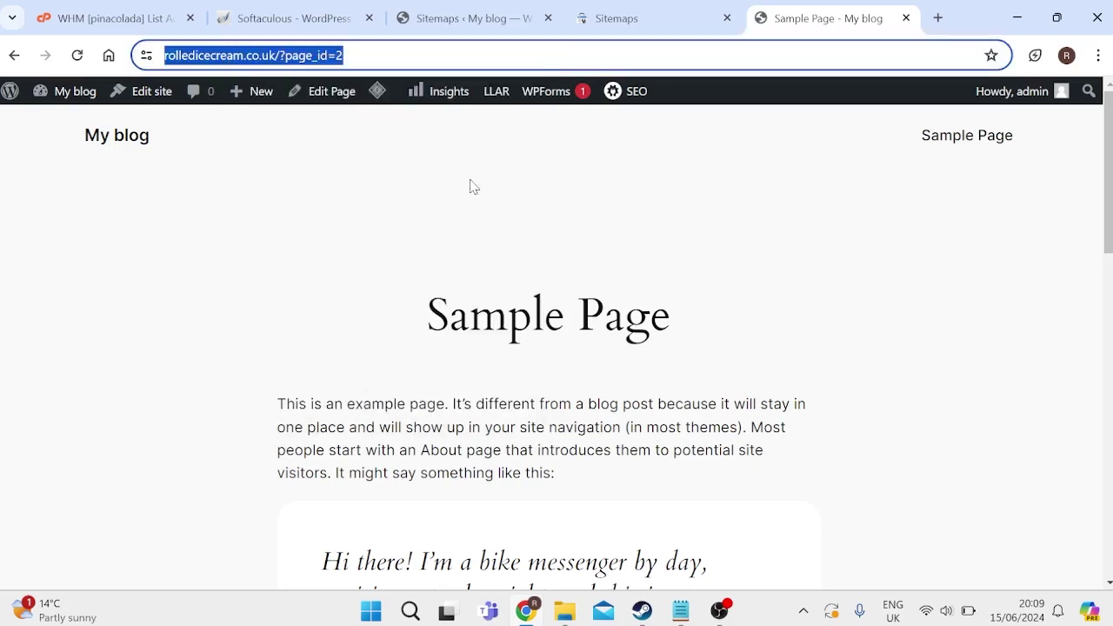
{"action": "left_click", "coordinate": [687, 16]}
{"action": "left_click", "coordinate": [437, 106]}
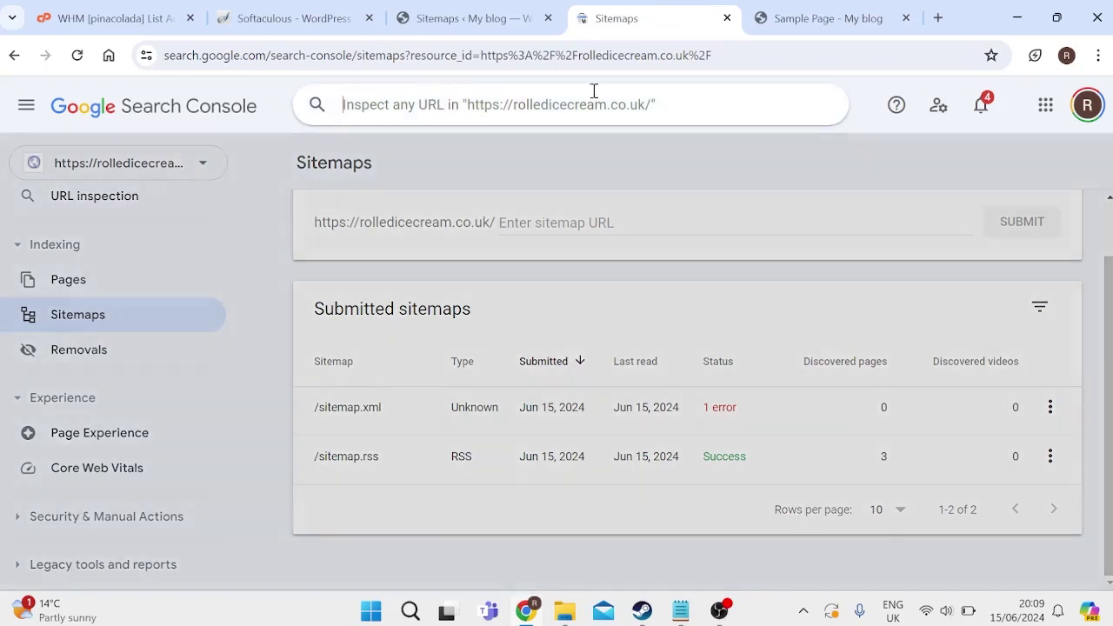
{"action": "key", "text": "ctrl+v"}
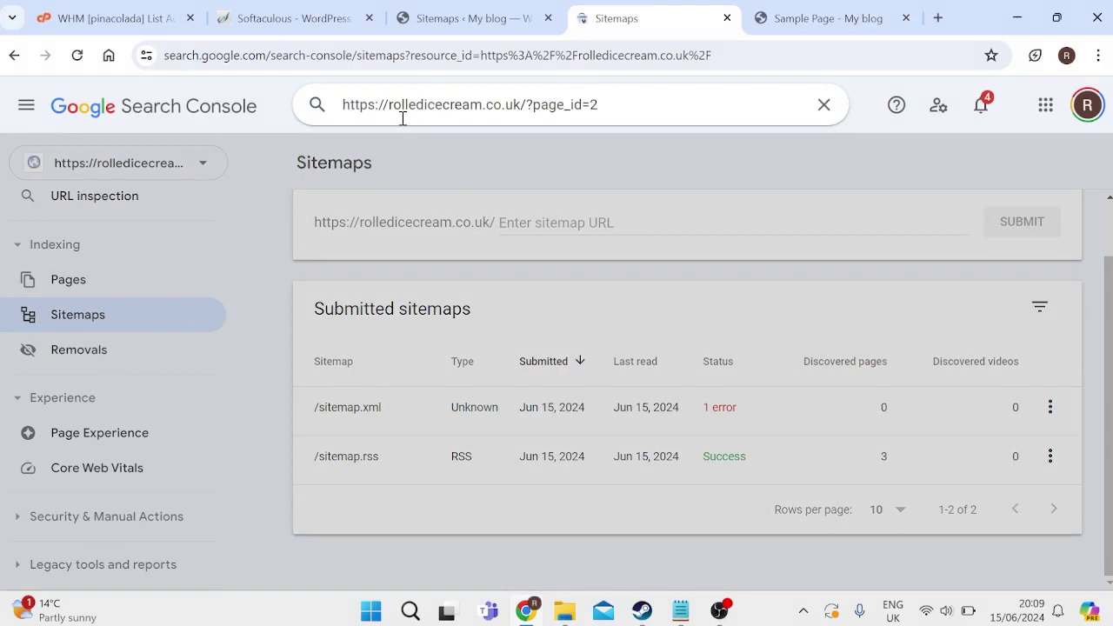
{"action": "key", "text": "Return"}
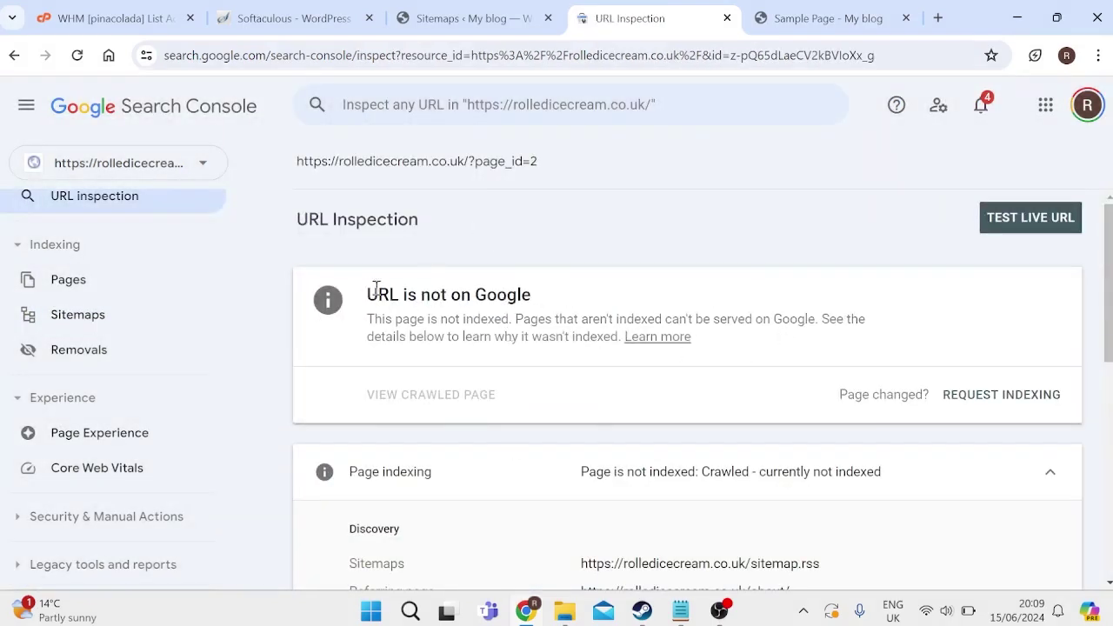
Review the inspected page's Google index status and request indexing for it
{"action": "left_click_drag", "start_coordinate": [375, 289], "coordinate": [519, 296]}
{"action": "left_click", "coordinate": [509, 319]}
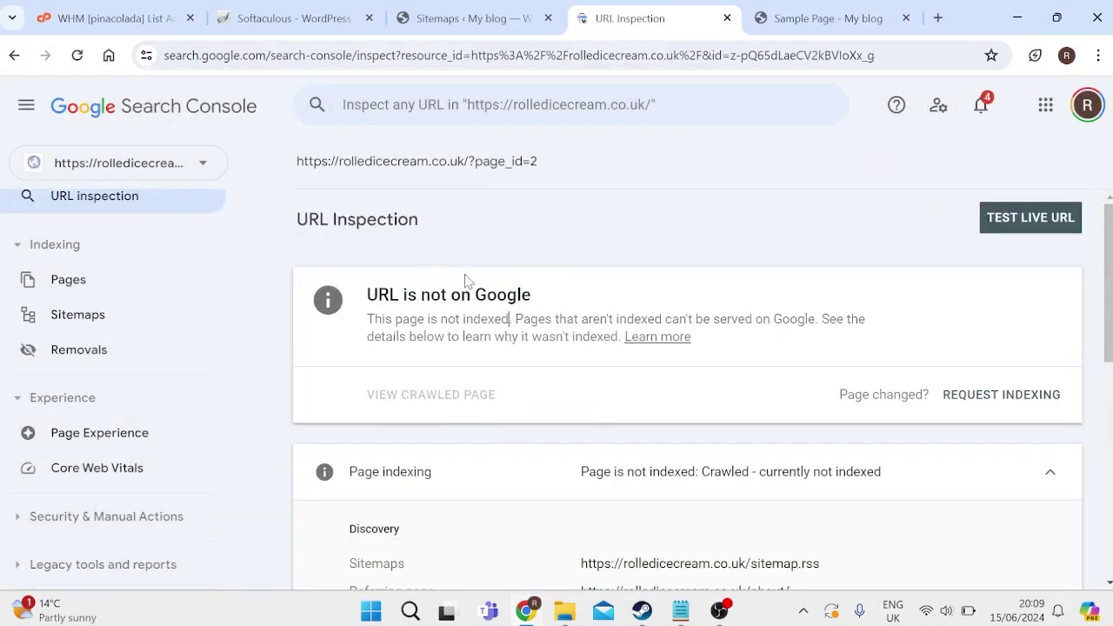
{"action": "left_click", "coordinate": [985, 396]}
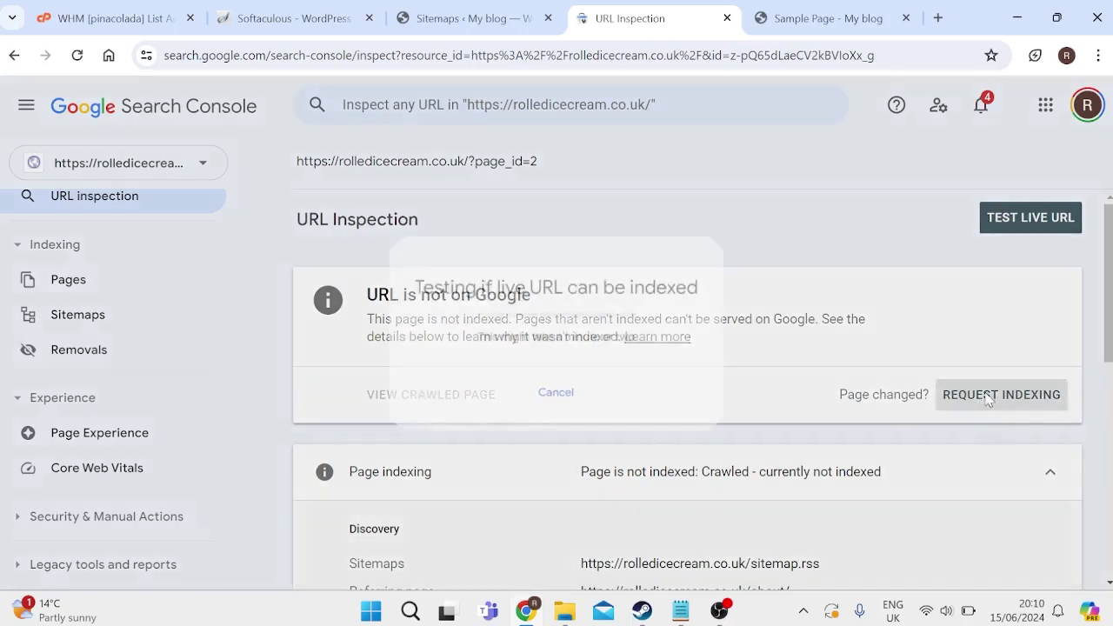